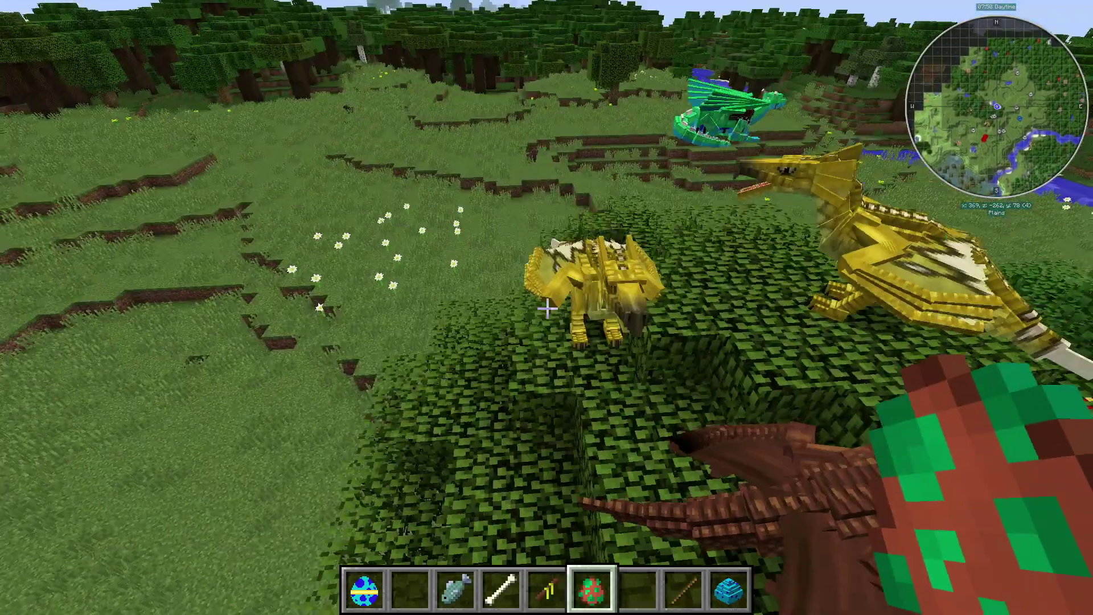
key("2")
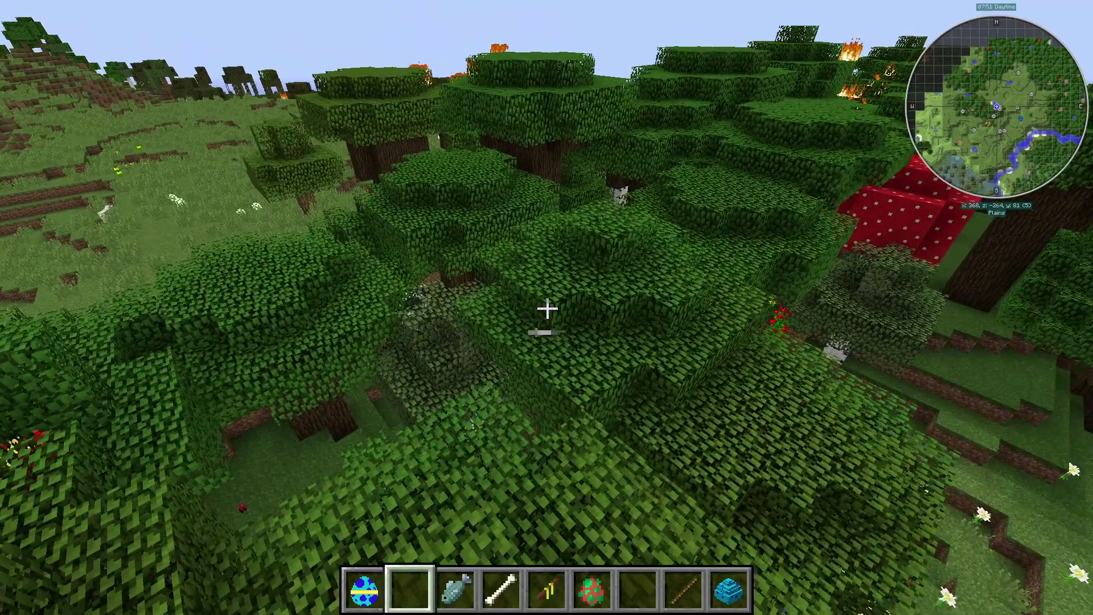
key("w")
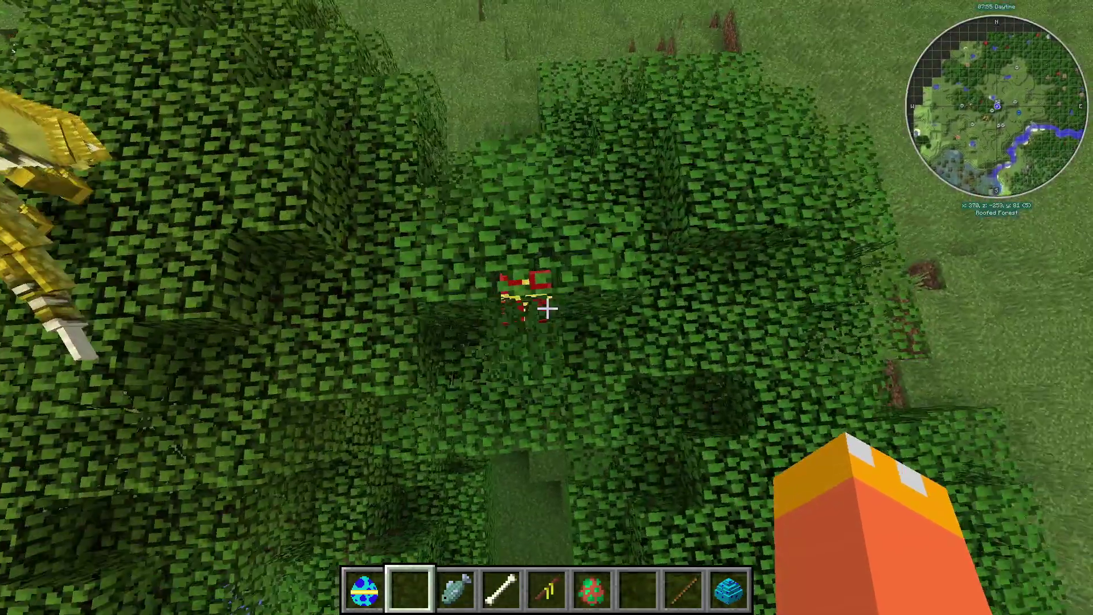
key("shift")
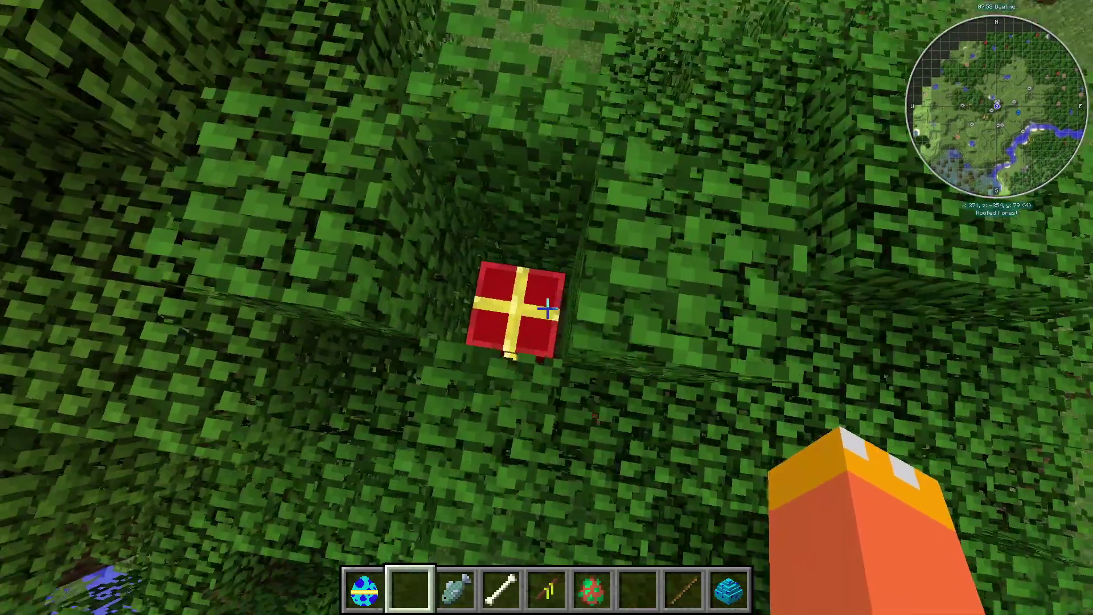
right_click(547, 308)
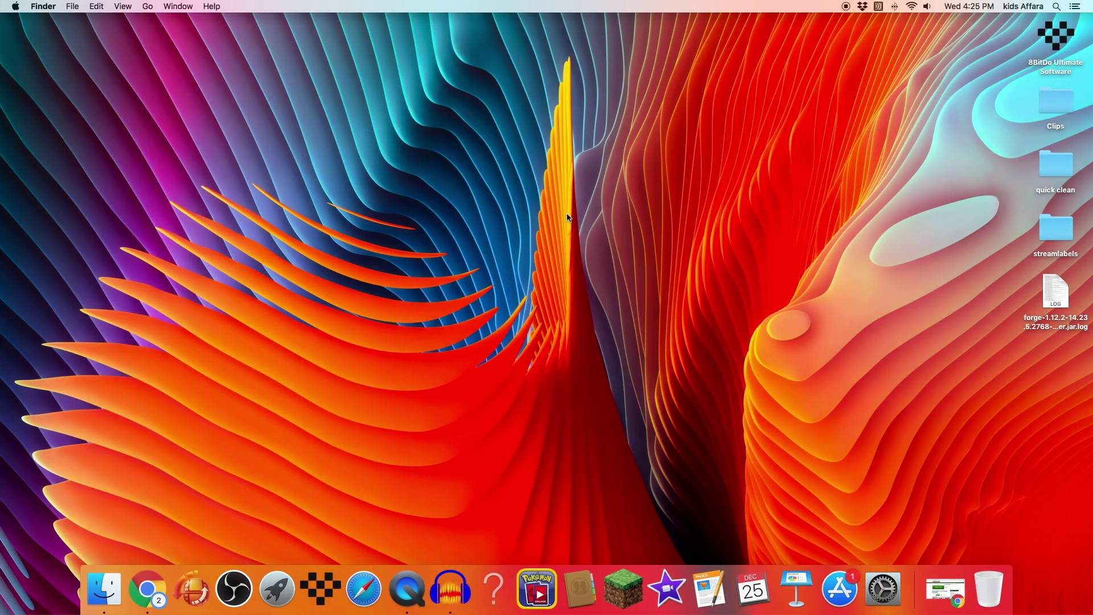
Step: Switch to Chrome and bring the title section of the Mo'Creatures Mod page on 9minecraft into view
left_click(147, 588)
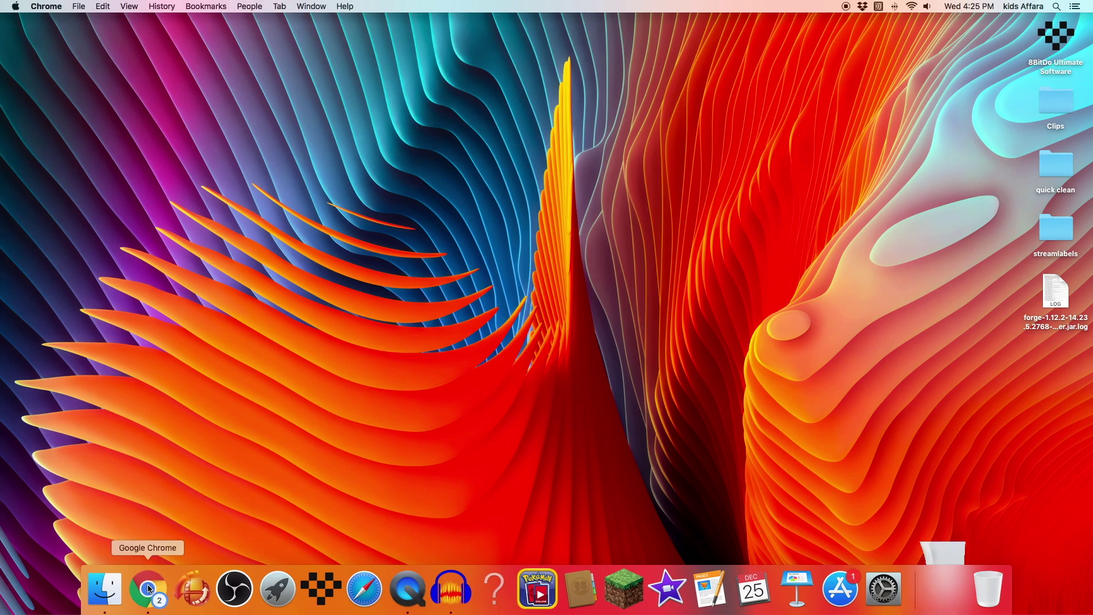
left_click_drag(492, 24, 469, 24)
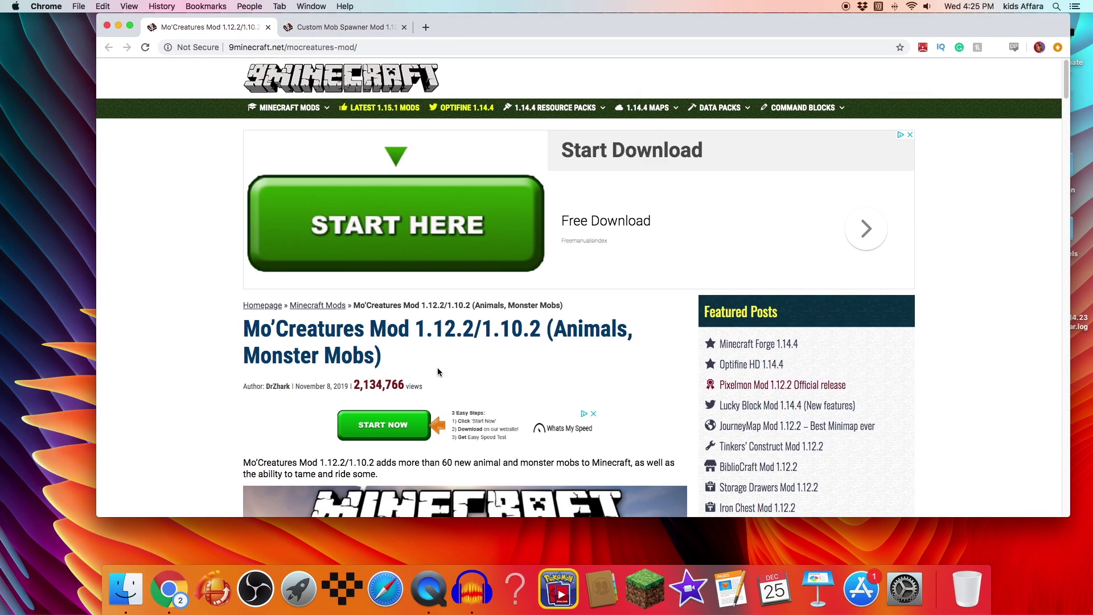
scroll(437, 372, "down", 2)
scroll(430, 349, "up", 2)
scroll(136, 314, "down", 4)
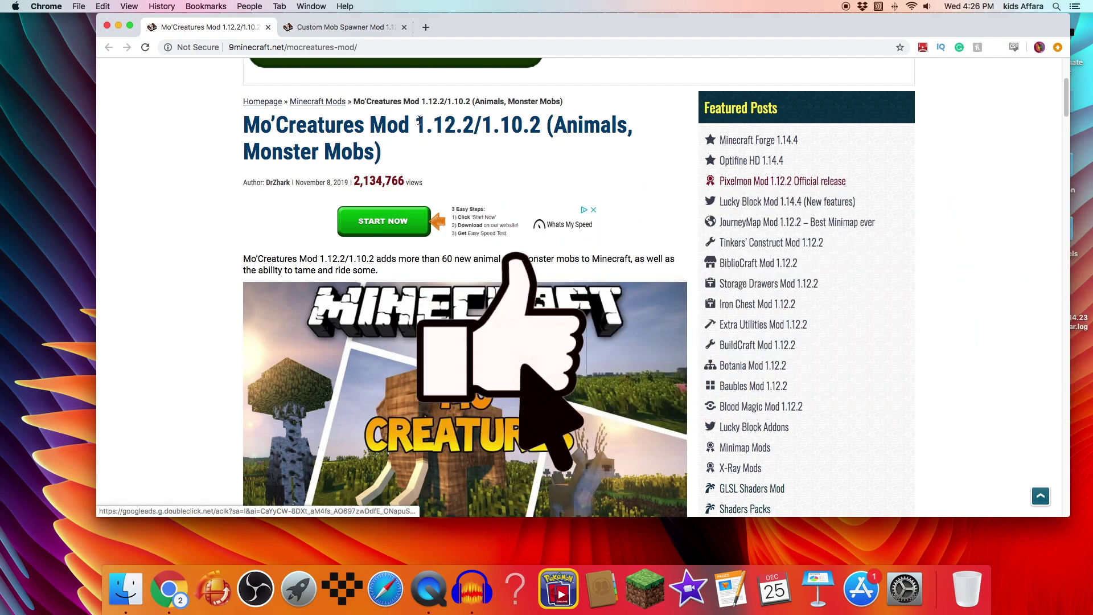
Step: Examine the Mo'Creatures page for its supported Minecraft versions, download links and required mods
left_click_drag(415, 123, 541, 122)
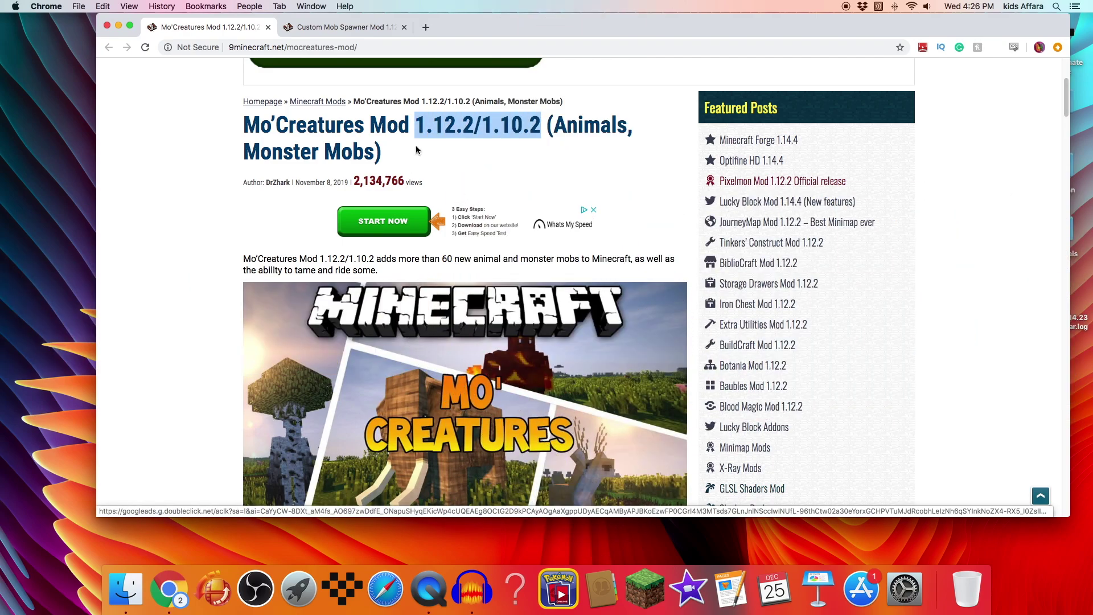
left_click(501, 121)
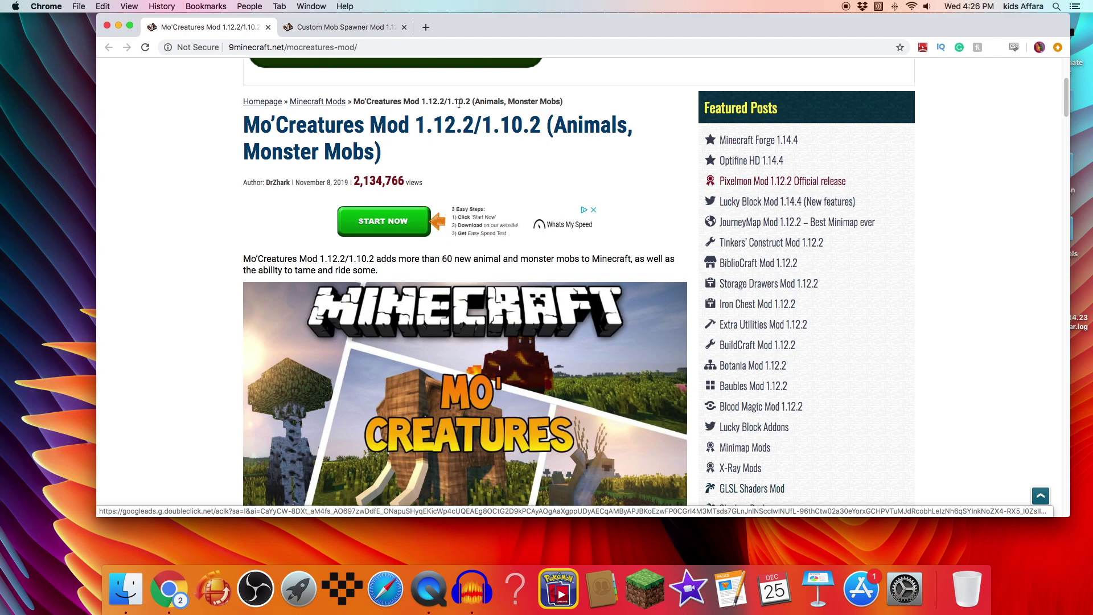
left_click_drag(418, 120, 473, 117)
left_click(472, 117)
scroll(429, 238, "down", 20)
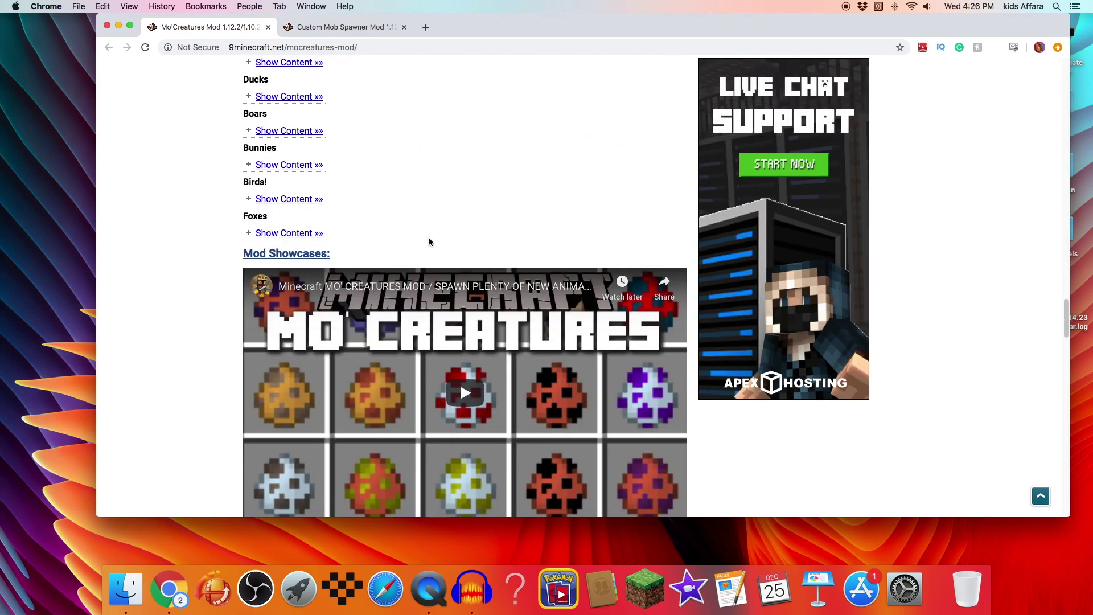
scroll(428, 238, "down", 15)
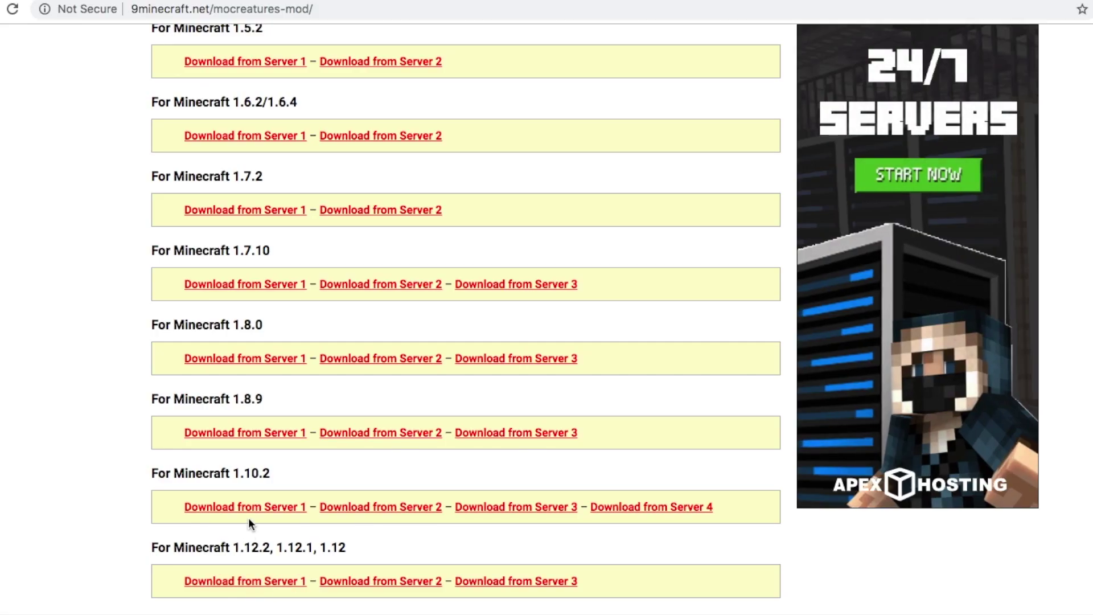
scroll(299, 384, "up", 2)
scroll(299, 385, "up", 5)
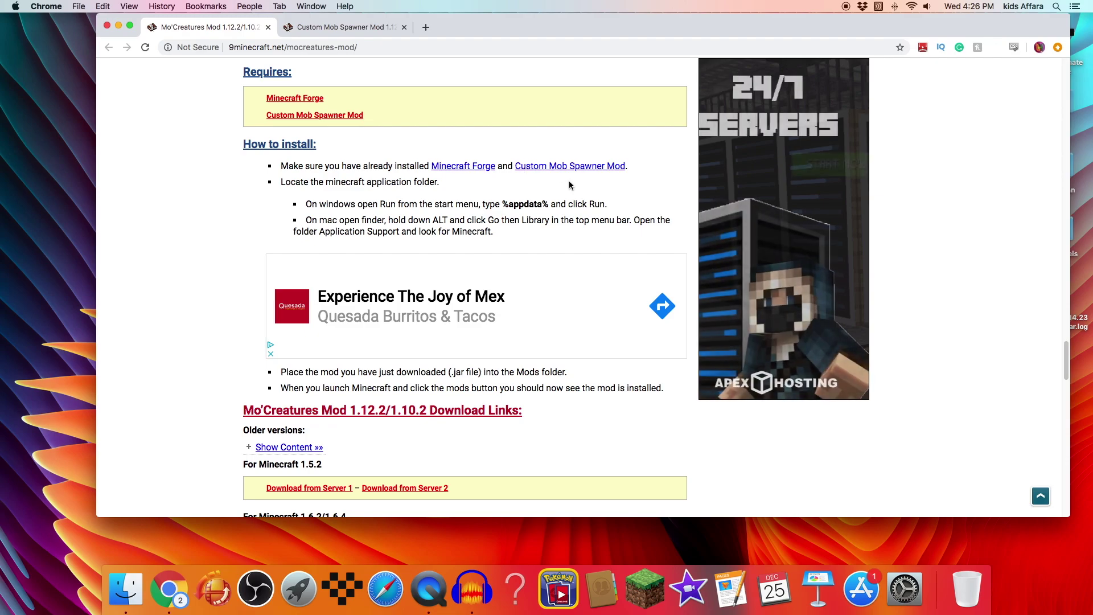
Step: Check the Custom Mob Spawner Mod page for its requirements, install instructions and download section
left_click(364, 28)
scroll(352, 121, "up", 15)
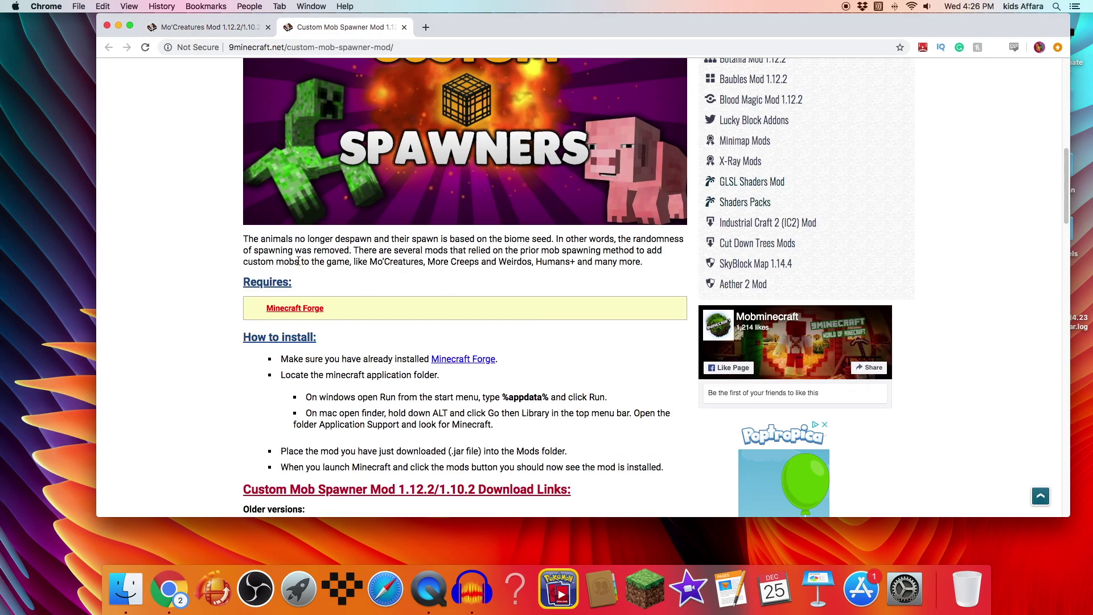
left_click_drag(244, 331, 618, 331)
left_click(596, 349)
scroll(569, 342, "down", 10)
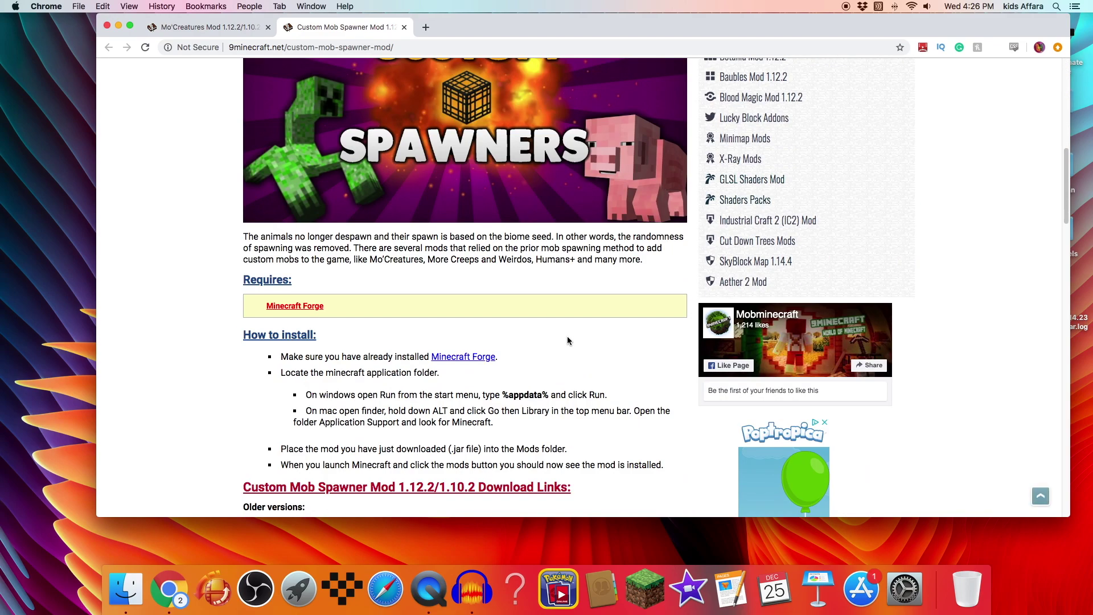
Step: From the Mo'Creatures page, open the Server 2 download for Minecraft 1.12.2, 1.12.1, 1.12
left_click(234, 27)
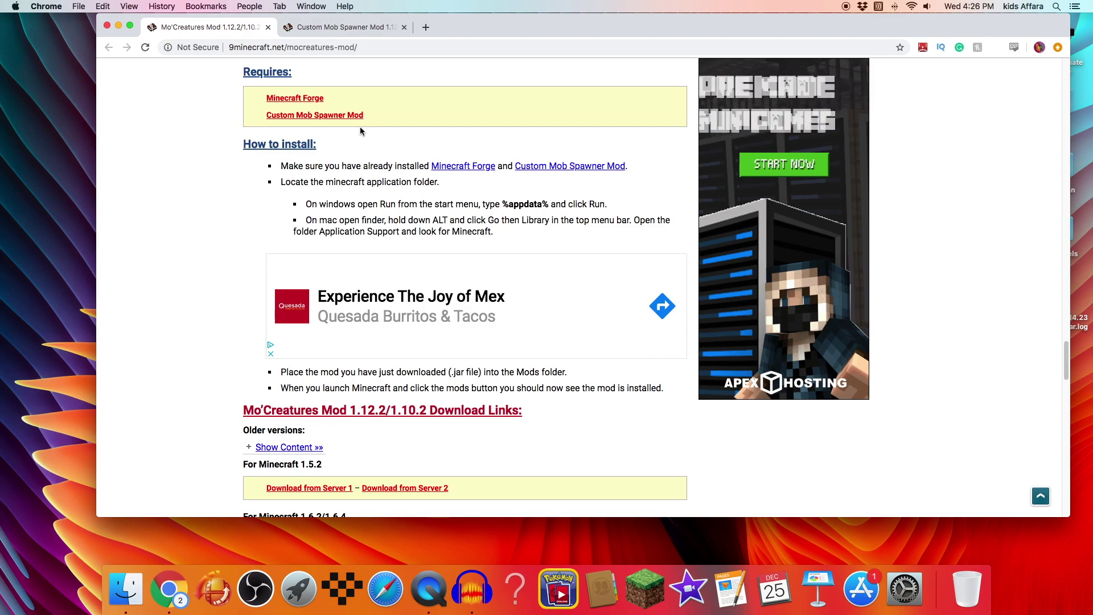
scroll(336, 259, "down", 12)
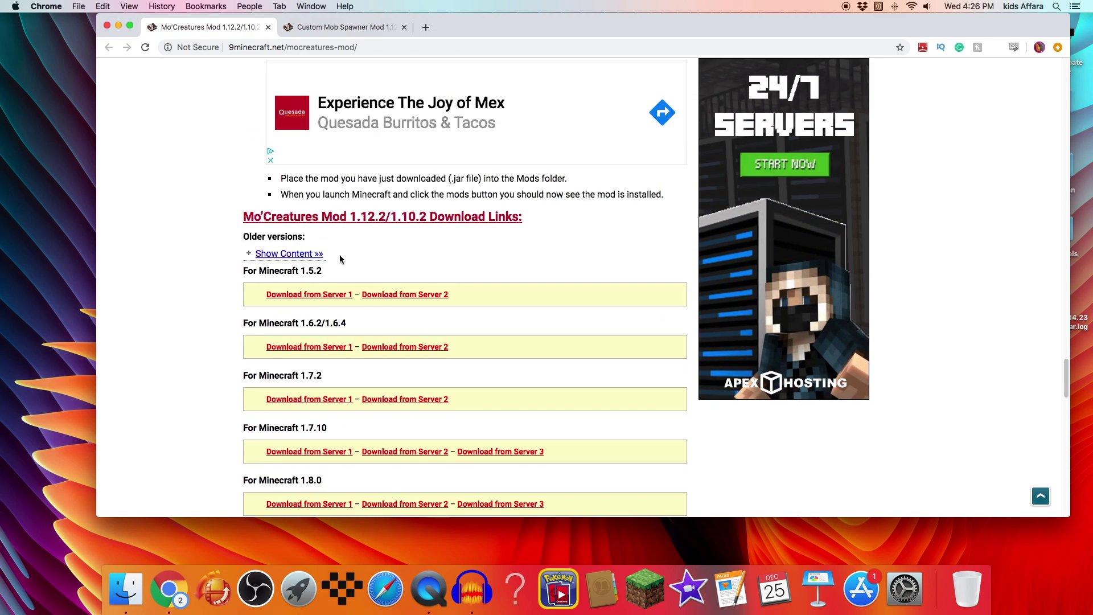
scroll(340, 260, "up", 4)
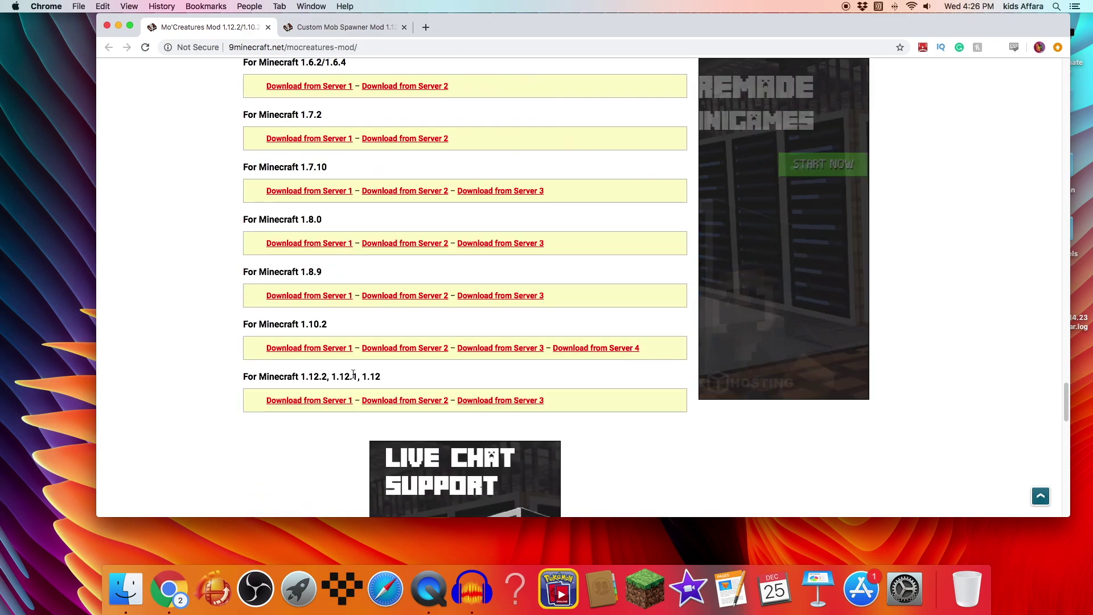
double_click(314, 377)
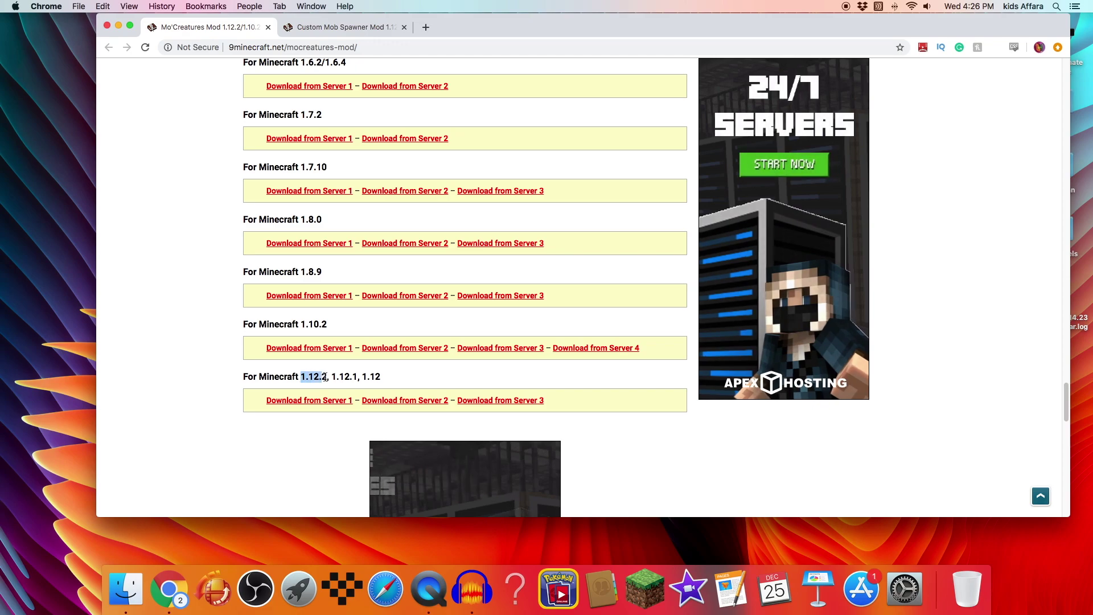
left_click(399, 400)
left_click(533, 305)
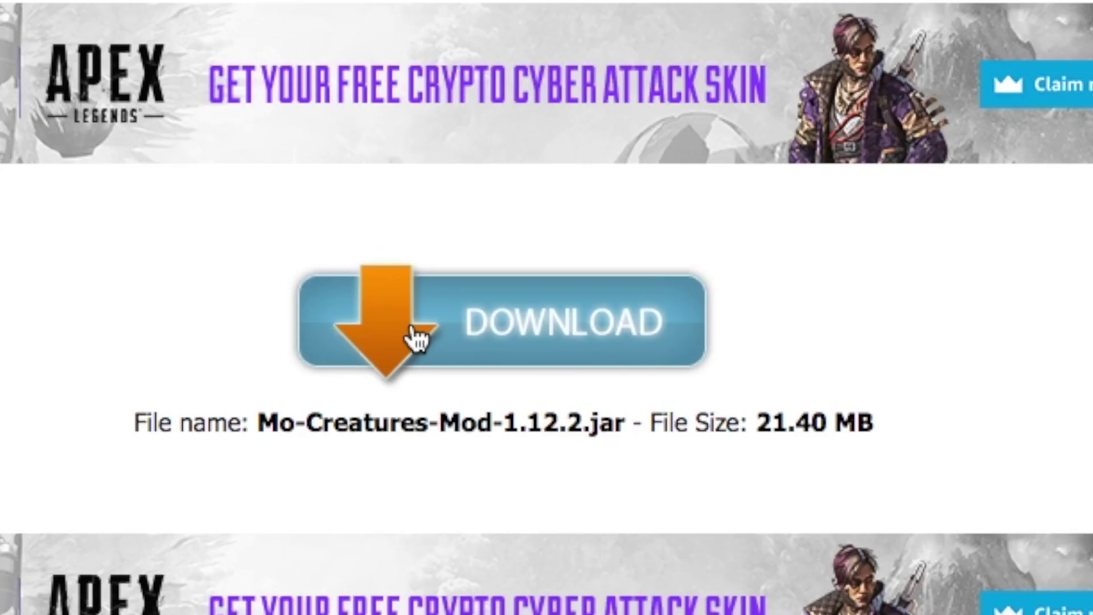
Step: Download and keep Mo-Creatures-Mod-1.12.2.jar, place it on the desktop and dismiss the browser's download bar
left_click(419, 340)
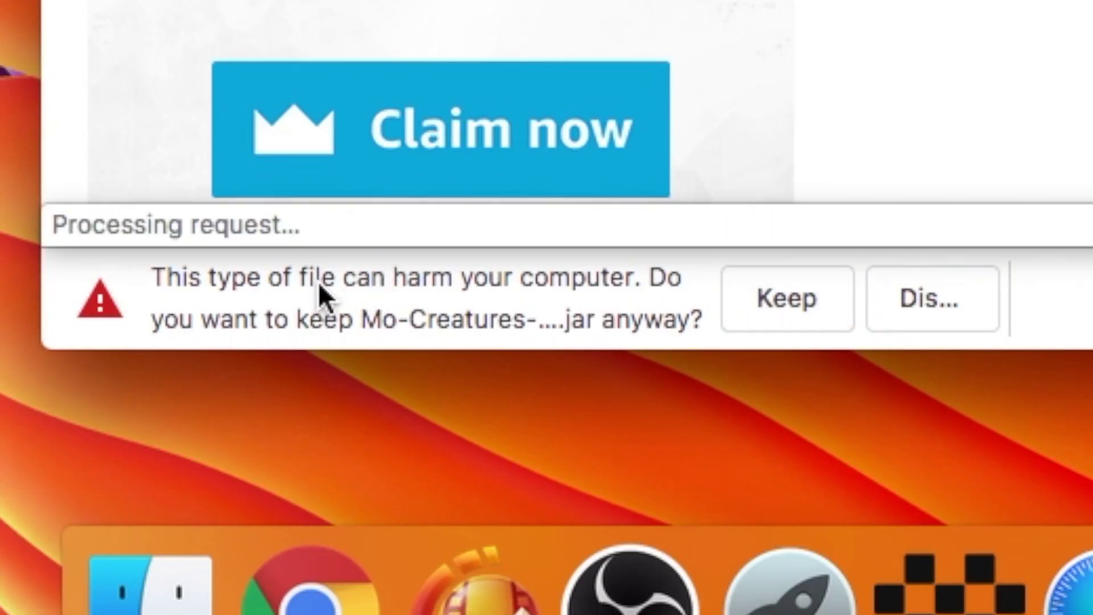
left_click(787, 298)
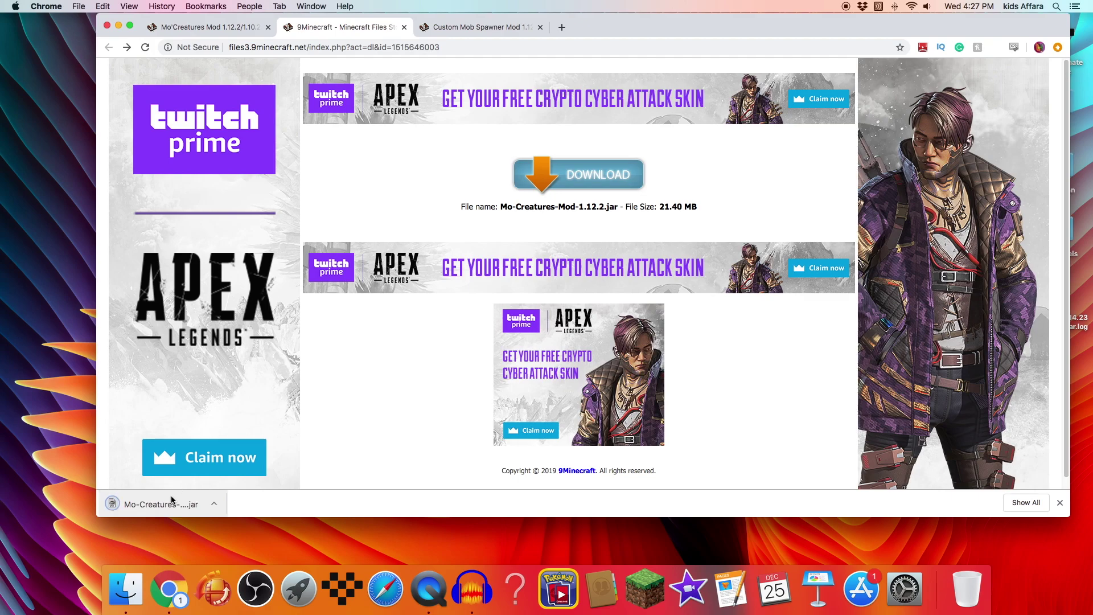
left_click_drag(172, 500, 66, 166)
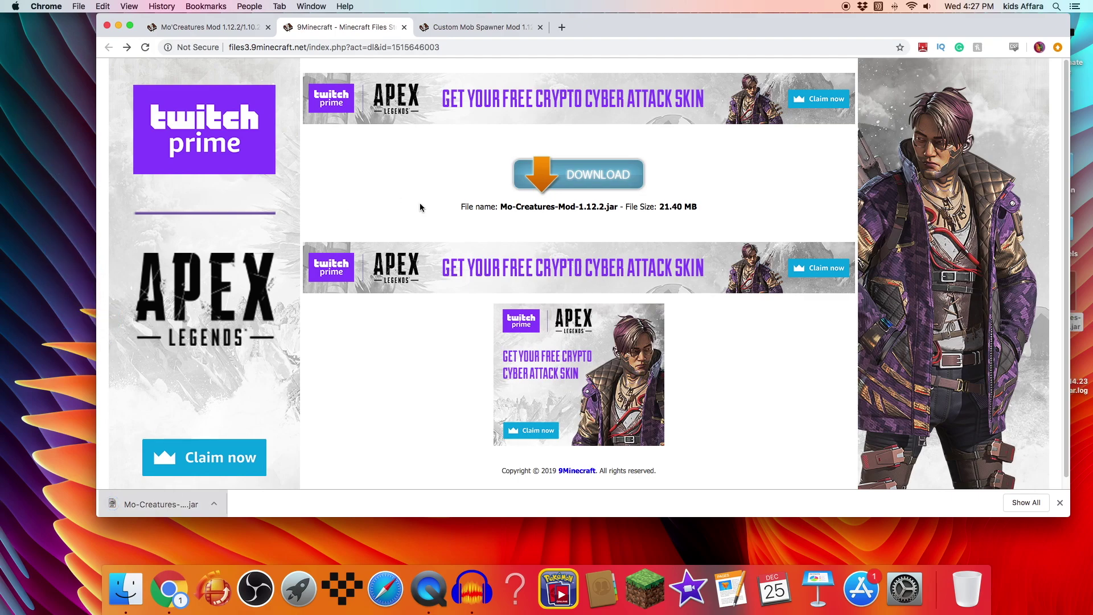
left_click_drag(1038, 17, 1004, 42)
left_click(1046, 519)
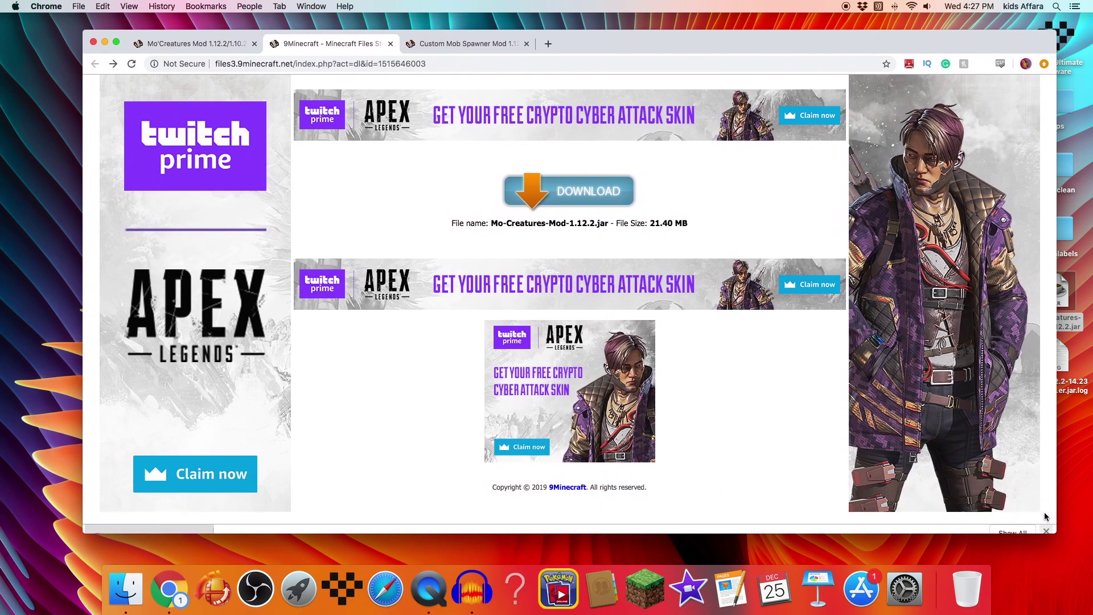
Step: From the Custom Mob Spawner Mod page, open the Server 2 download for Minecraft 1.12.2, 1.12.1, 1.12
left_click(463, 44)
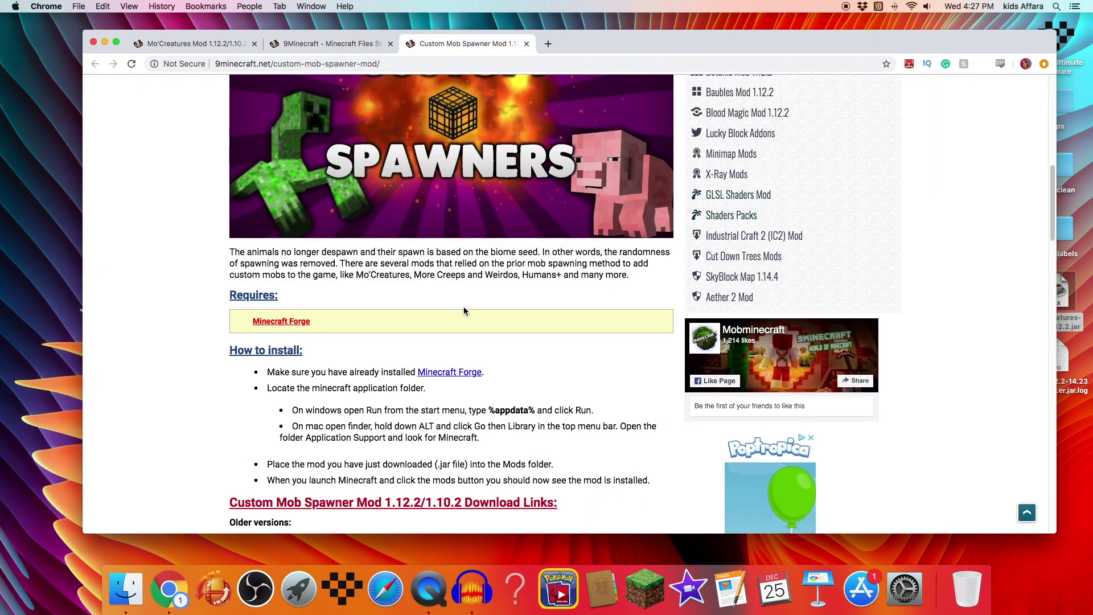
scroll(464, 308, "down", 15)
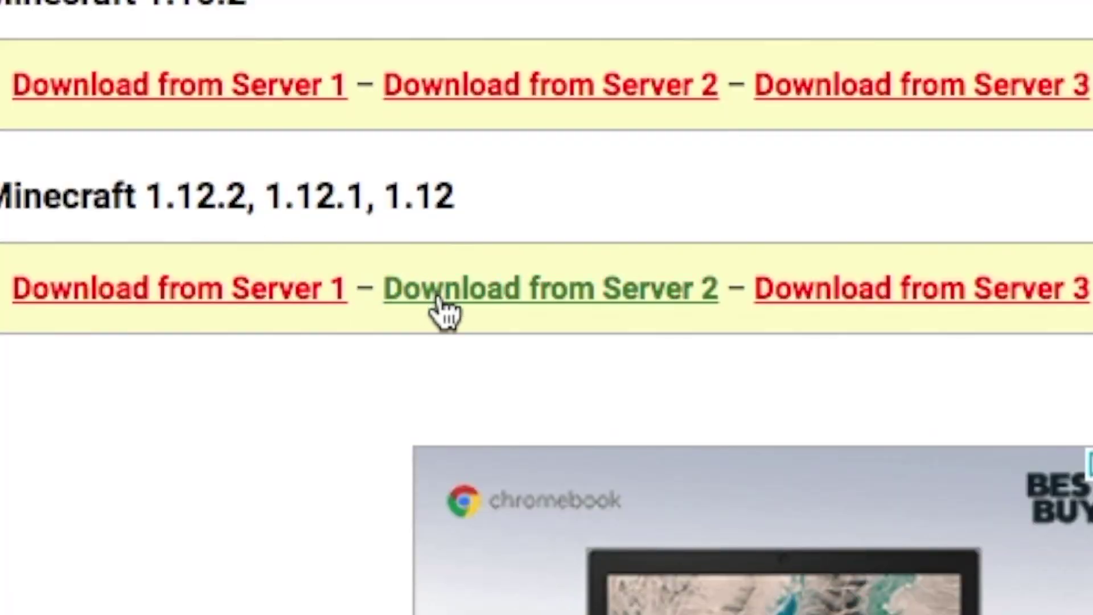
left_click(440, 293)
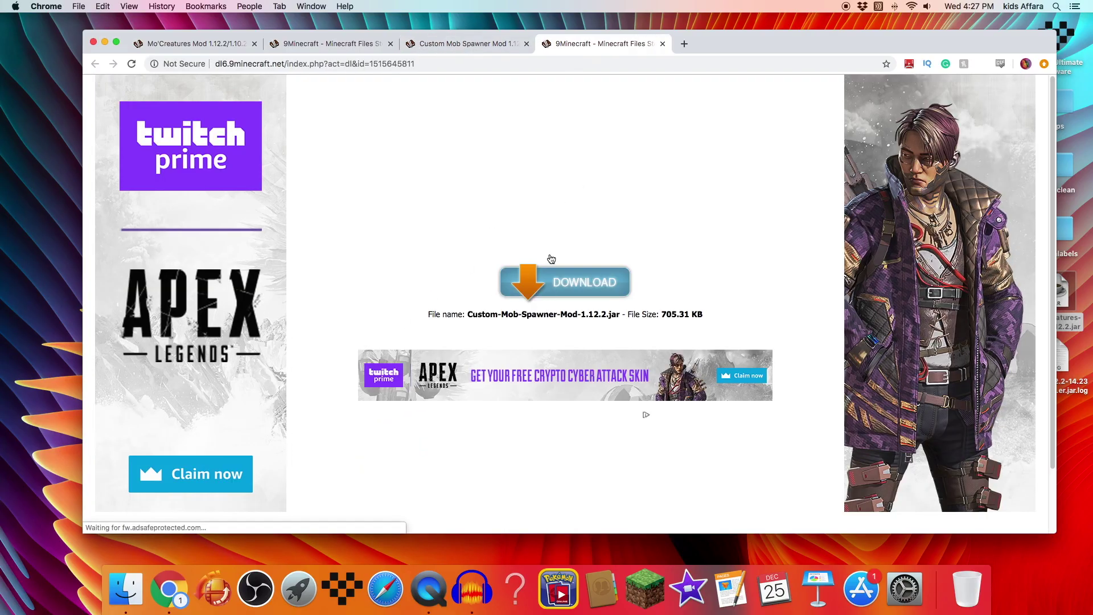
Step: Download and keep Custom-Mob-Spawner-Mod-1.12.2.jar and place it on the desktop
left_click(552, 281)
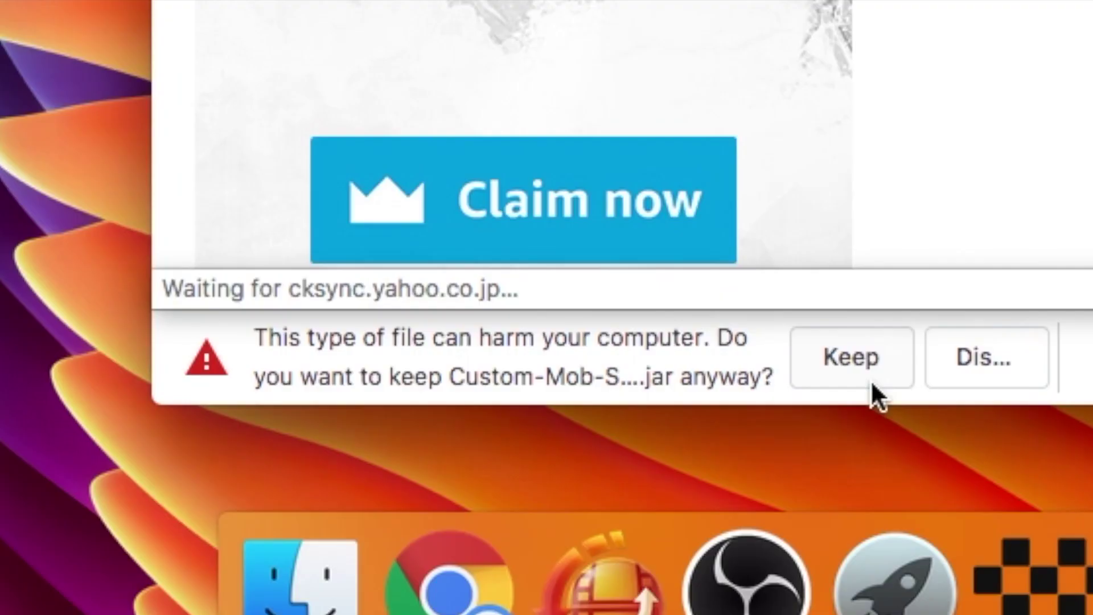
left_click(291, 524)
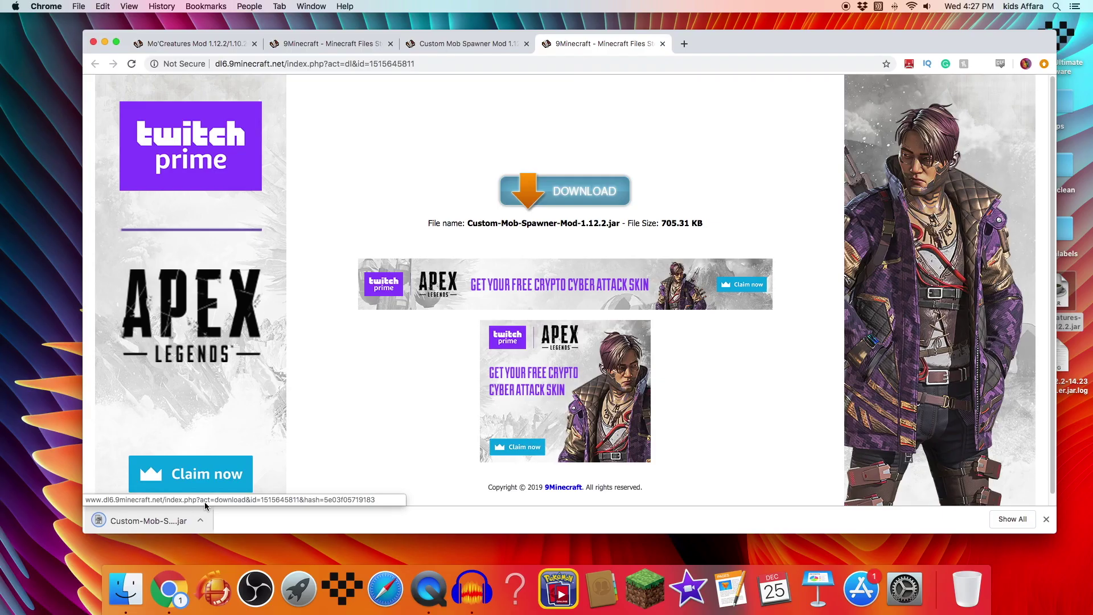
left_click_drag(142, 521, 41, 398)
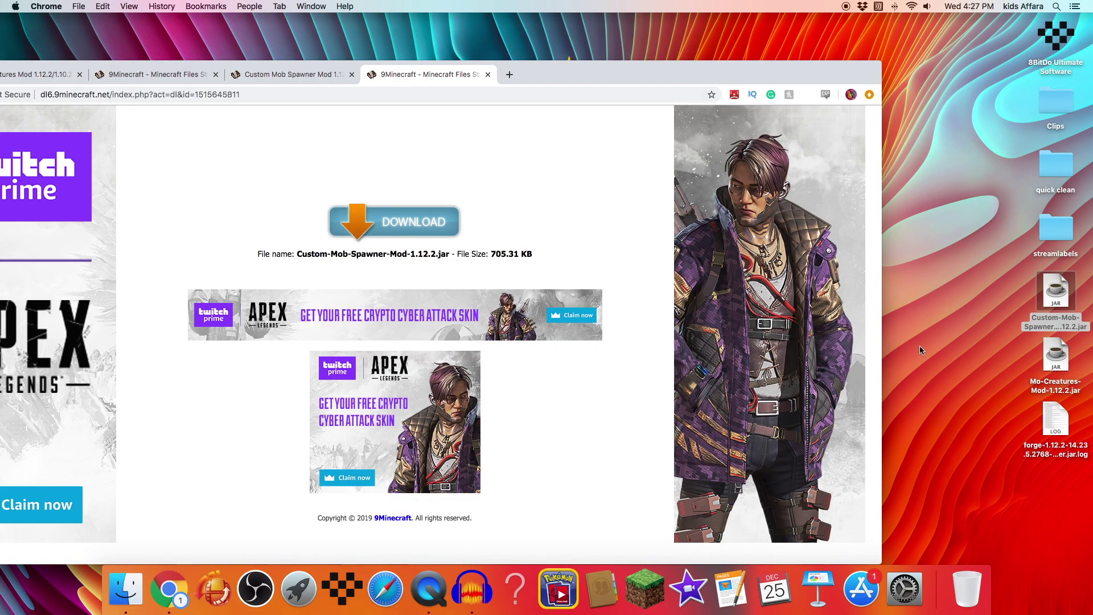
left_click(977, 318)
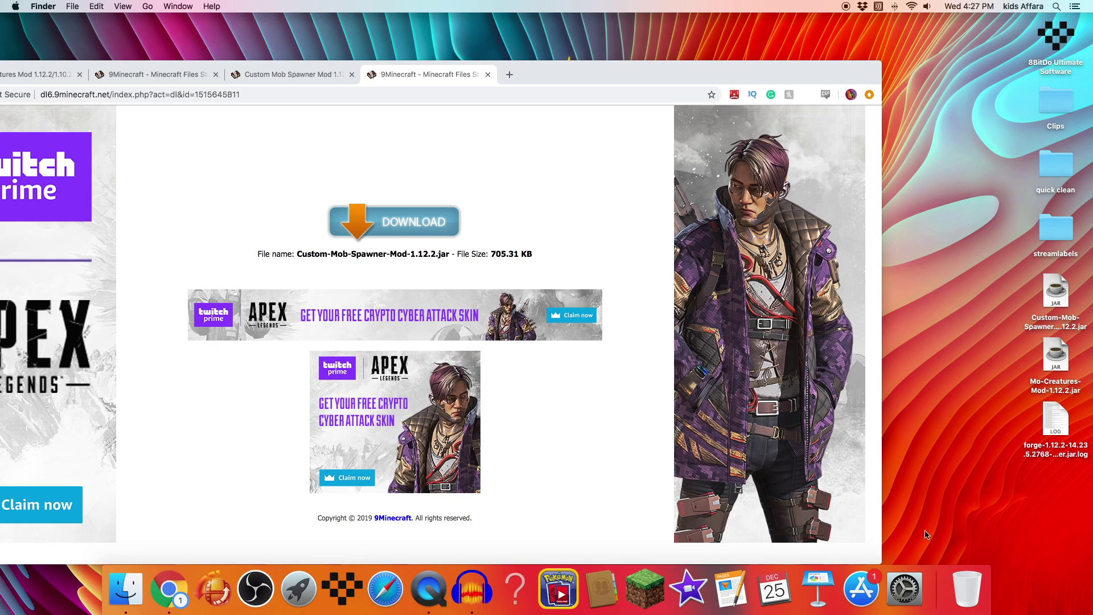
Step: Review the creature list, required mods and install instructions on the Mo'Creatures page
left_click_drag(530, 66, 720, 20)
left_click(374, 26)
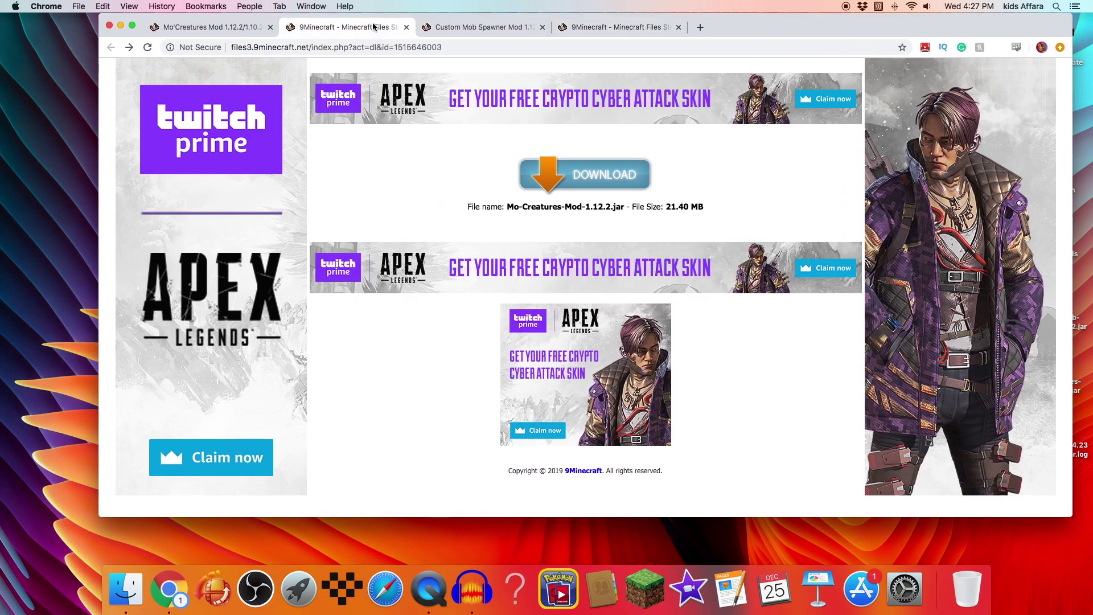
left_click(201, 29)
scroll(556, 238, "up", 15)
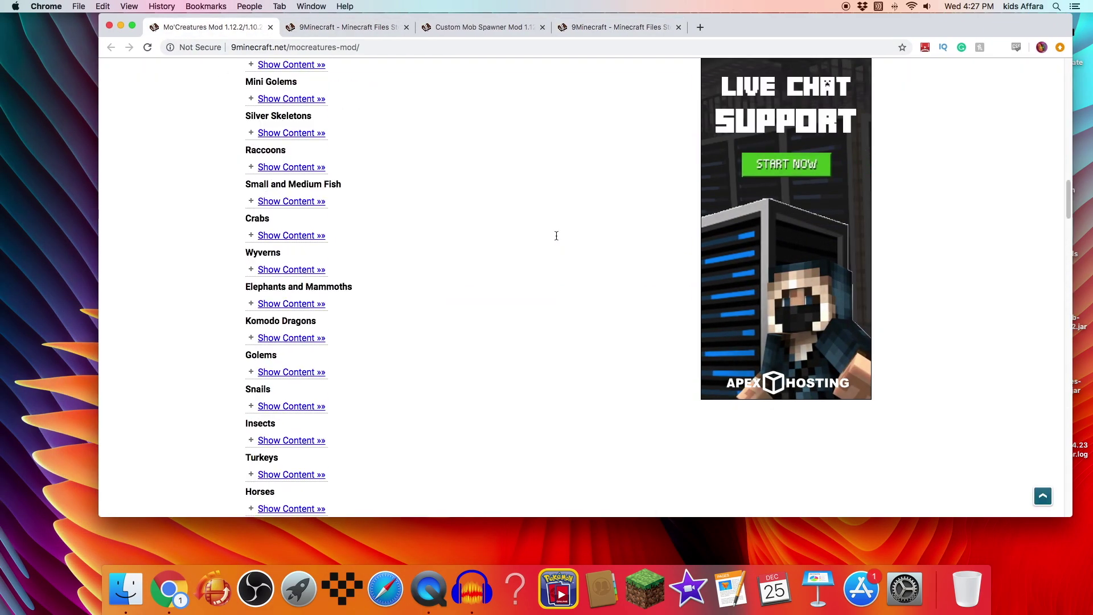
scroll(556, 236, "down", 10)
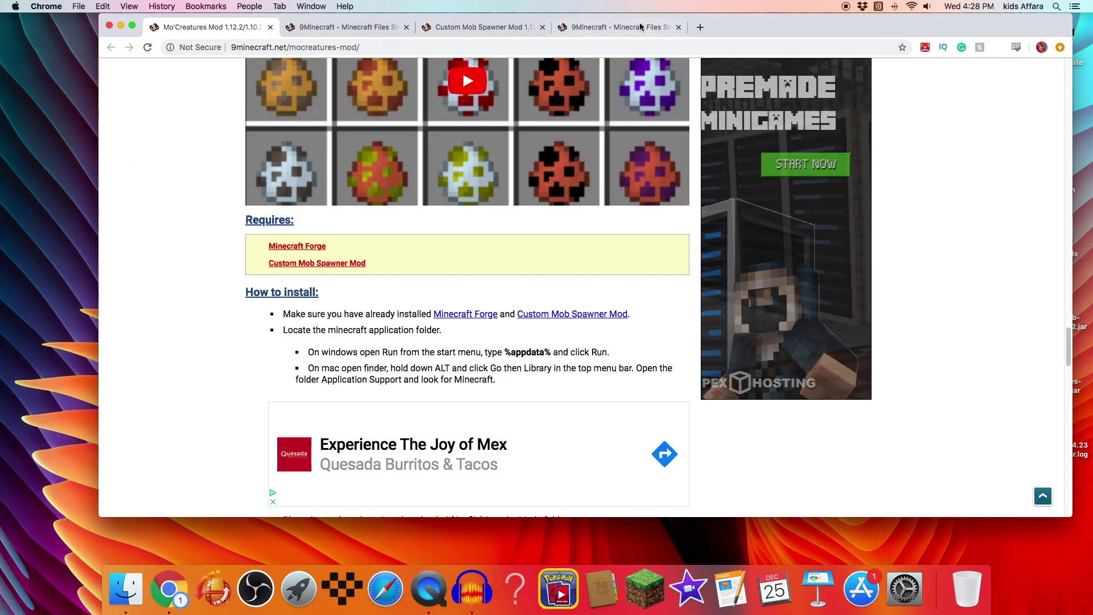
Step: Close the browser window holding the mod pages and open a fresh Chrome window
left_click(632, 27)
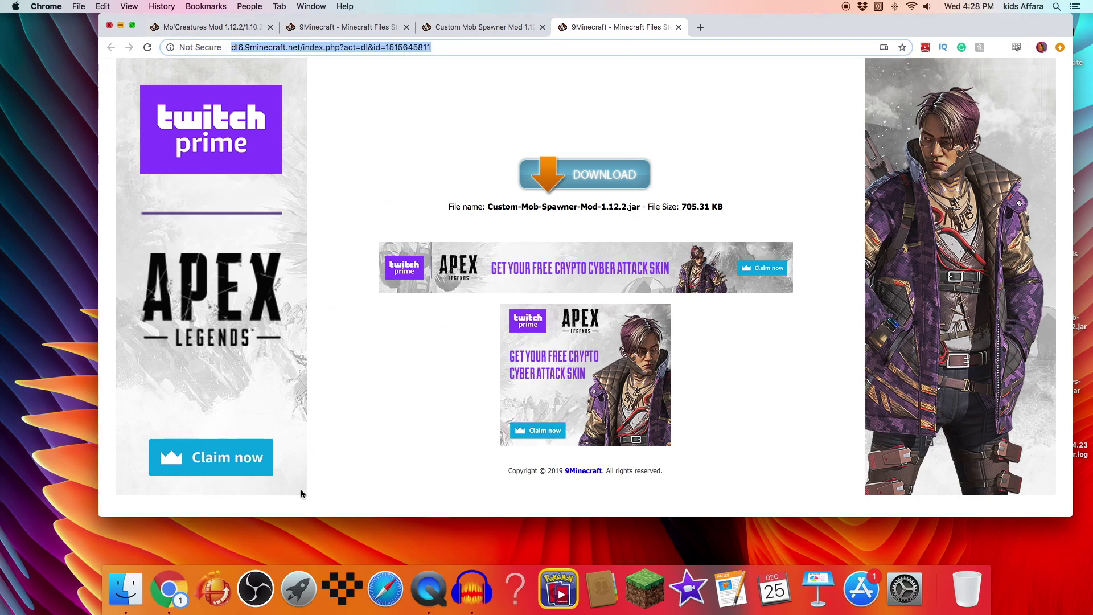
key("super+shift+w")
left_click(170, 589)
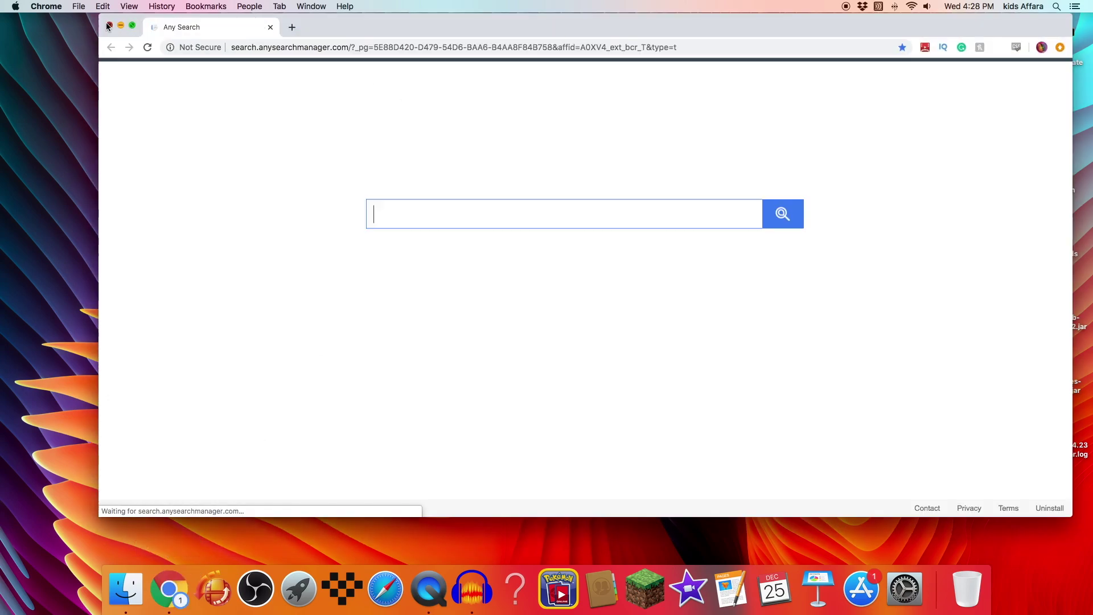
Step: Close the Chrome window and open files.minecraftforge.net in Safari
left_click(109, 26)
left_click(385, 589)
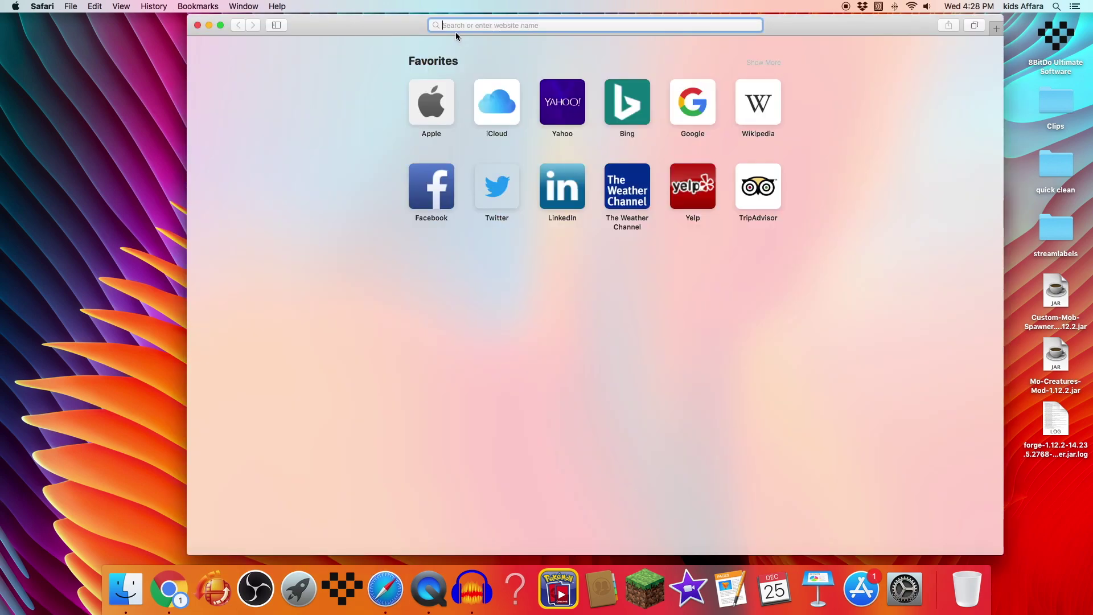
type("files.")
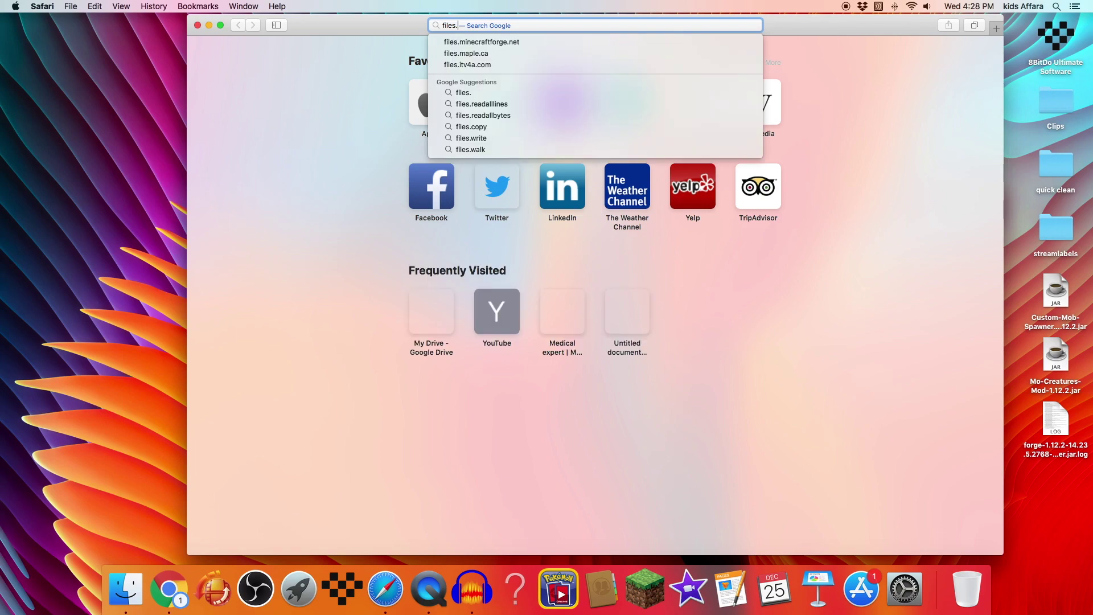
left_click(484, 51)
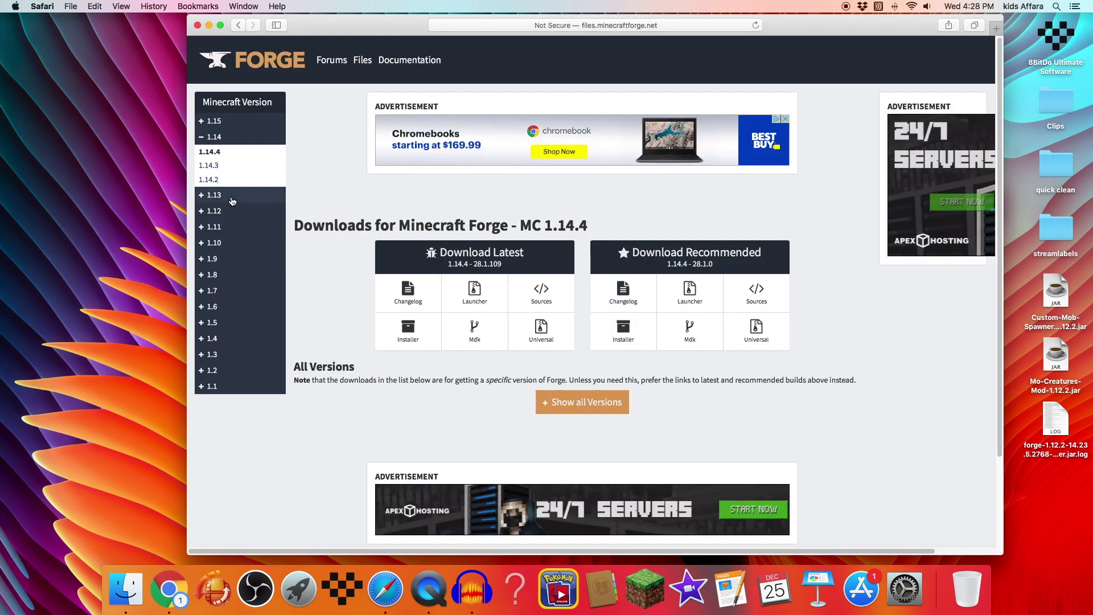
Step: Download the Forge installer for Minecraft 1.12.2, dismissing the Flash Player alert and skipping the advertisement page
left_click(214, 211)
left_click(218, 226)
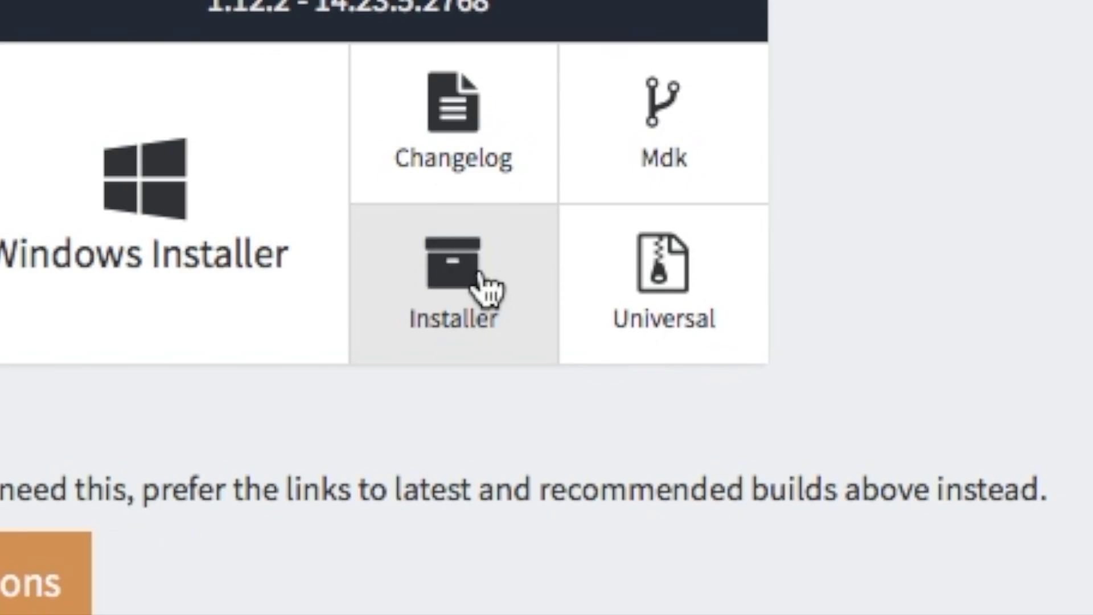
left_click(722, 331)
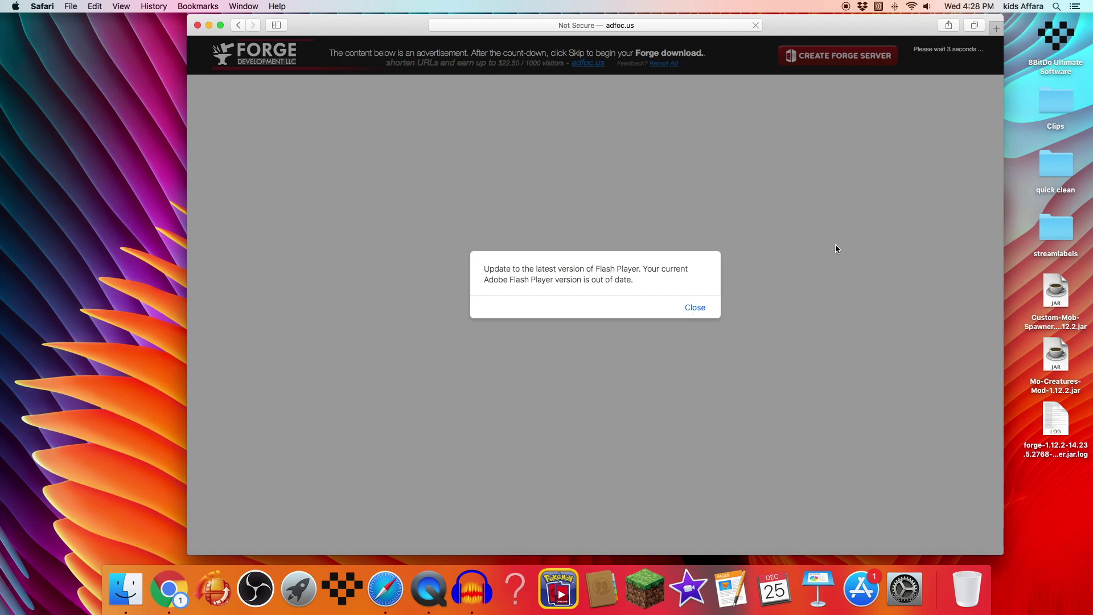
left_click(695, 308)
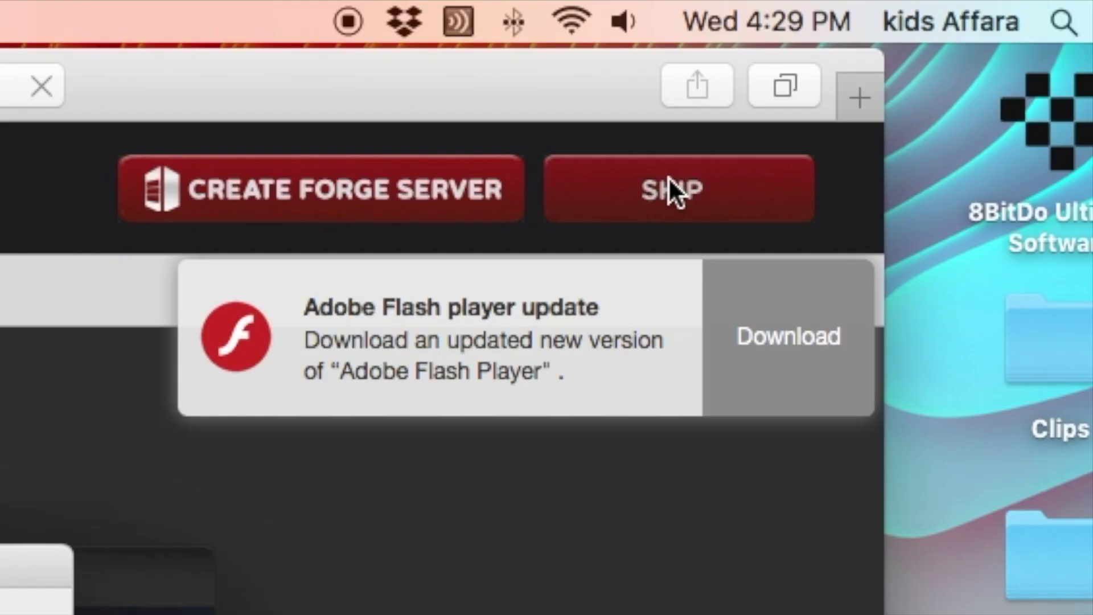
left_click(944, 56)
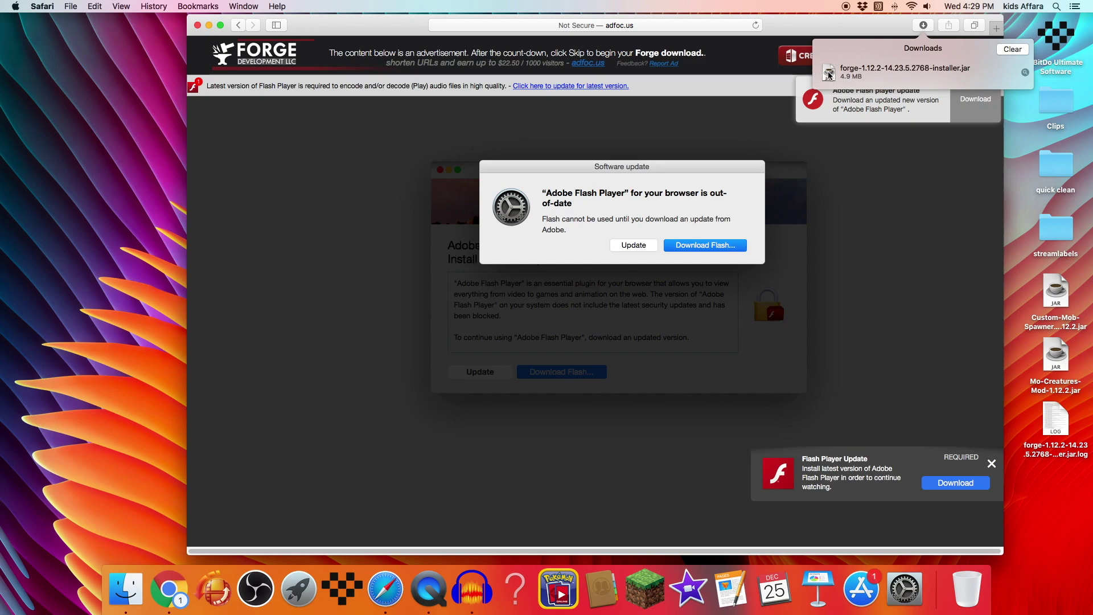
Step: Place forge-1.12.2-14.23.5.2768-installer.jar on the desktop, clear the download list and close the Safari window
left_click_drag(979, 415, 1034, 491)
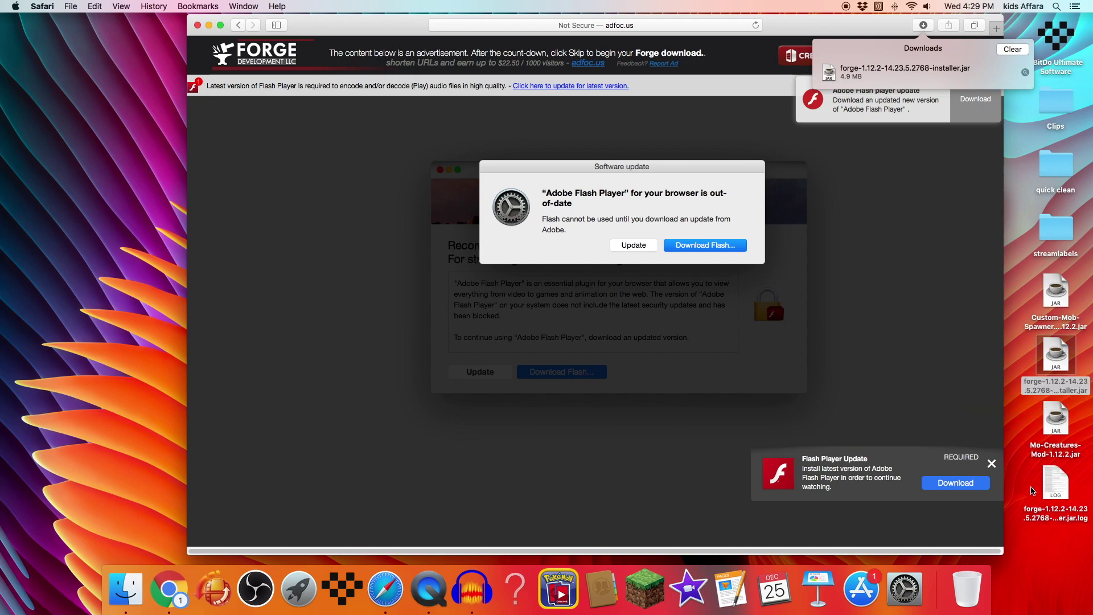
left_click(1013, 50)
left_click(196, 27)
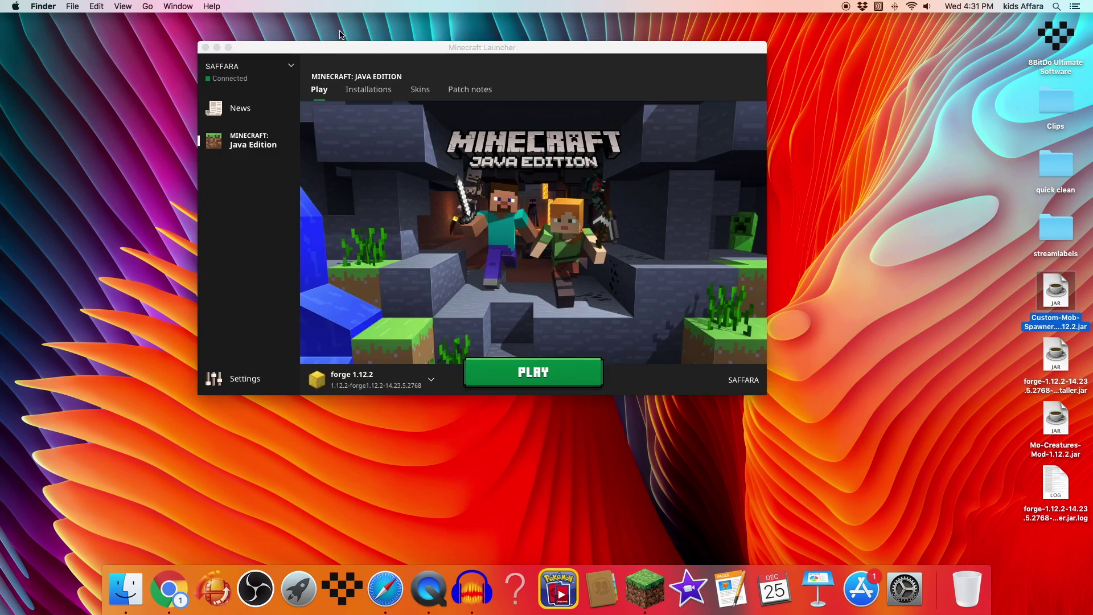
Step: Minimise the Minecraft Launcher and run the Forge installer from the desktop, allowing the blocked file to open in the Security & Privacy settings
left_click(217, 47)
left_click(976, 408)
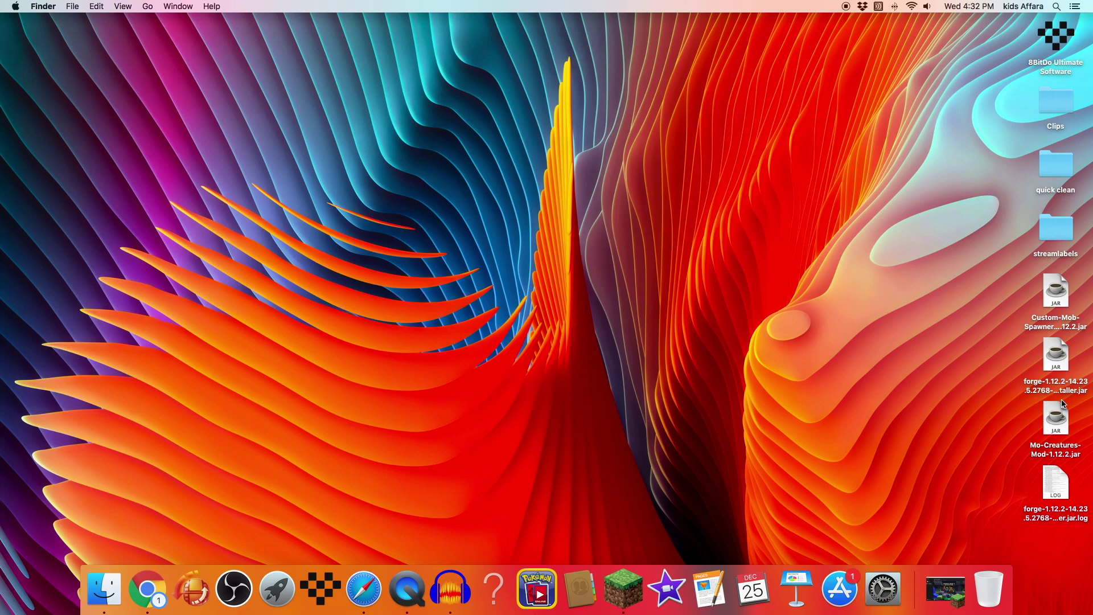
double_click(1056, 373)
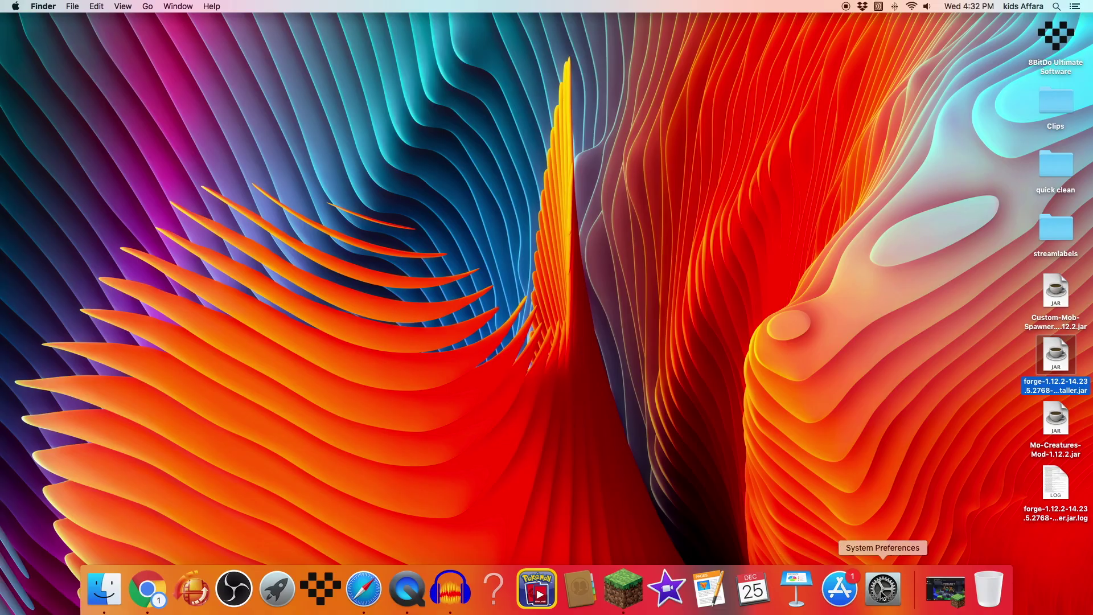
left_click(882, 593)
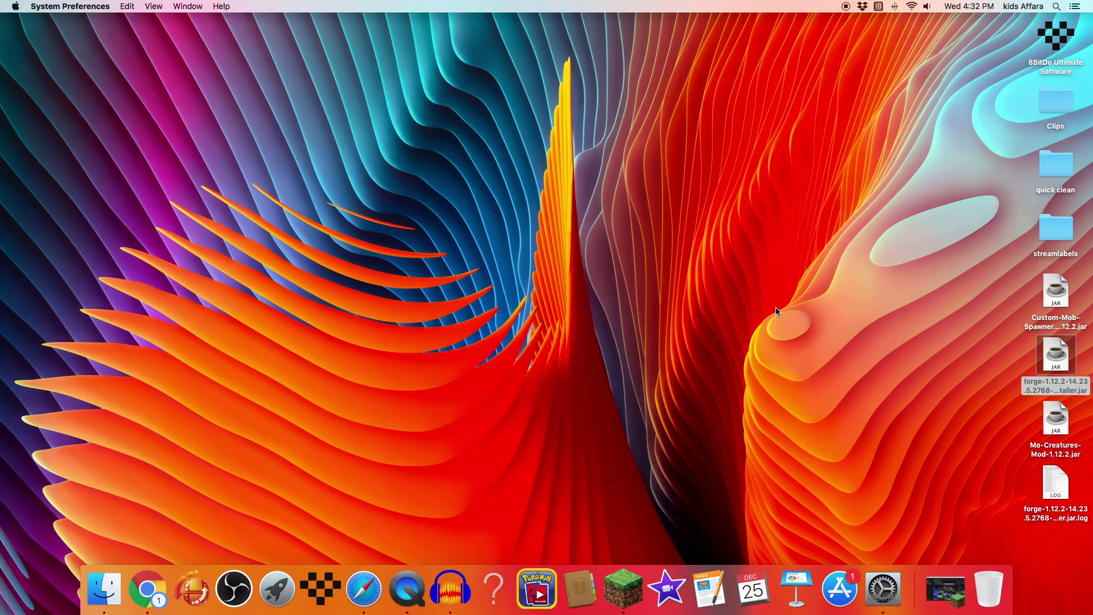
left_click(615, 144)
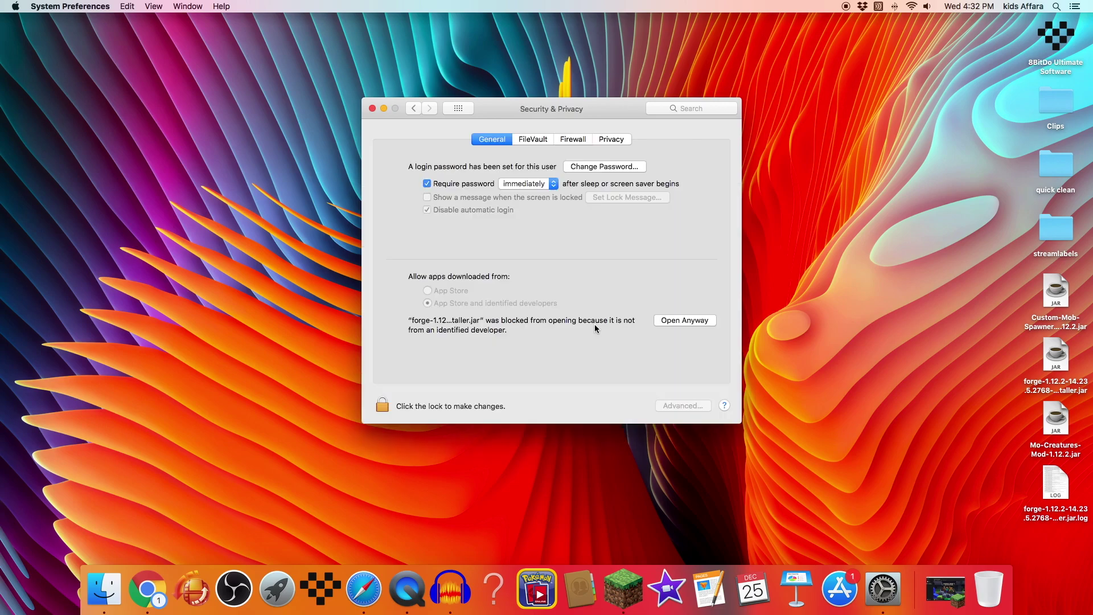
left_click(662, 323)
left_click(629, 221)
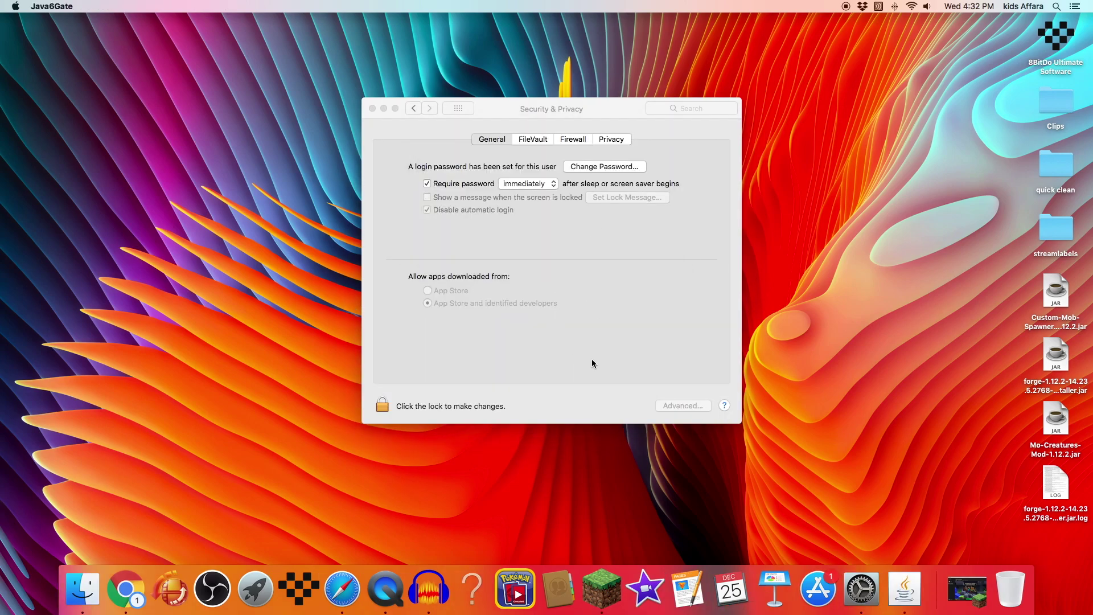
Step: Close the Security & Privacy settings and install the Forge 1.12.2-14.23.5.2768 client into the minecraft folder
left_click(377, 112)
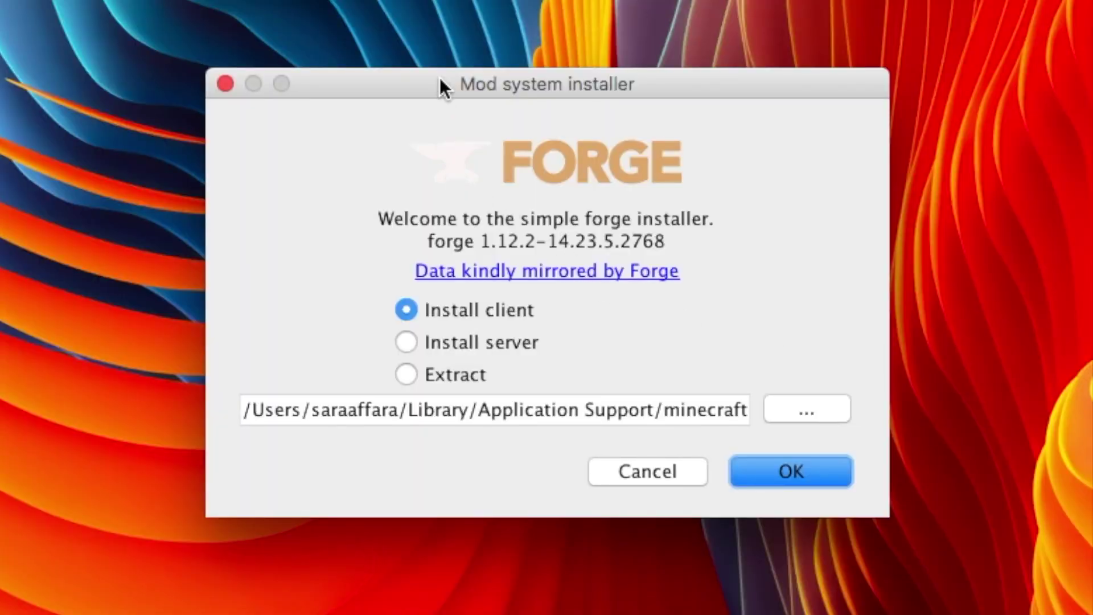
left_click_drag(439, 78, 423, 0)
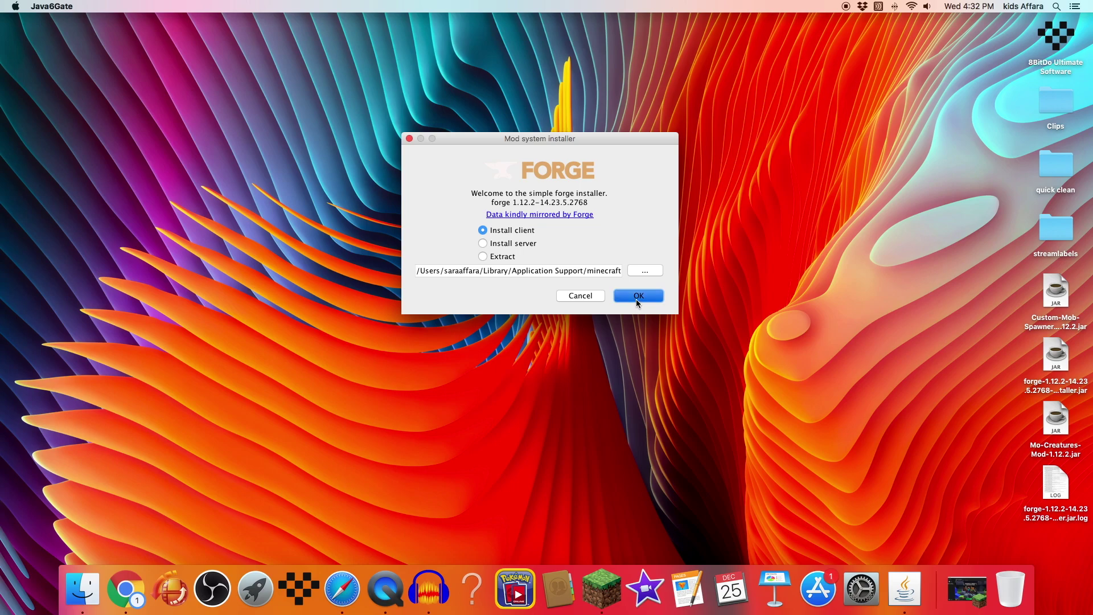
left_click(775, 308)
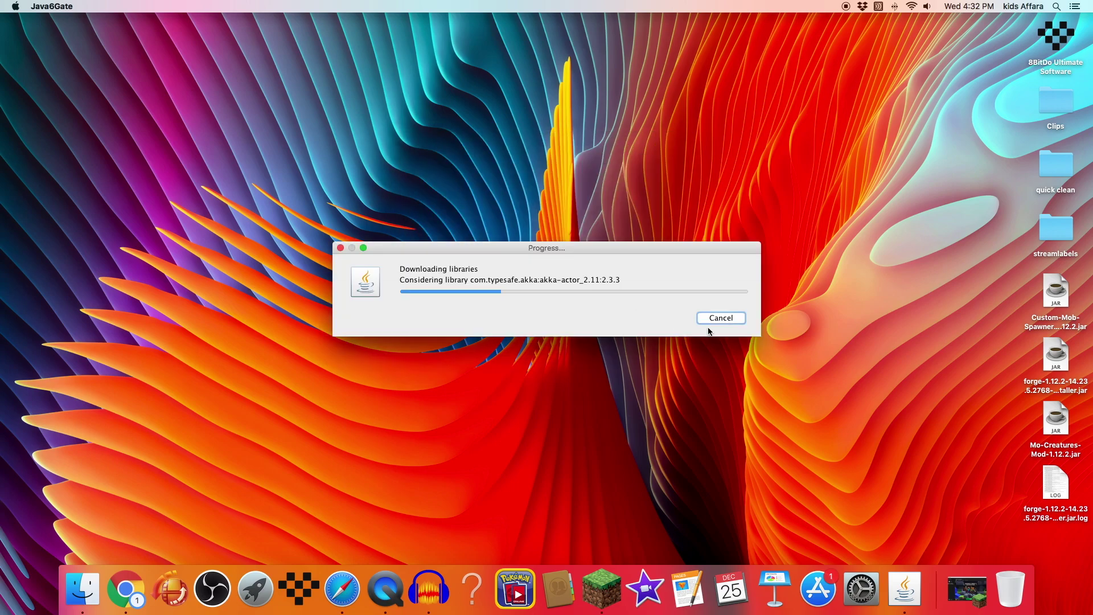
Step: Restore the Minecraft Launcher, start a new installation and name it "mo creatures mod for 1.12.2"
left_click(948, 579)
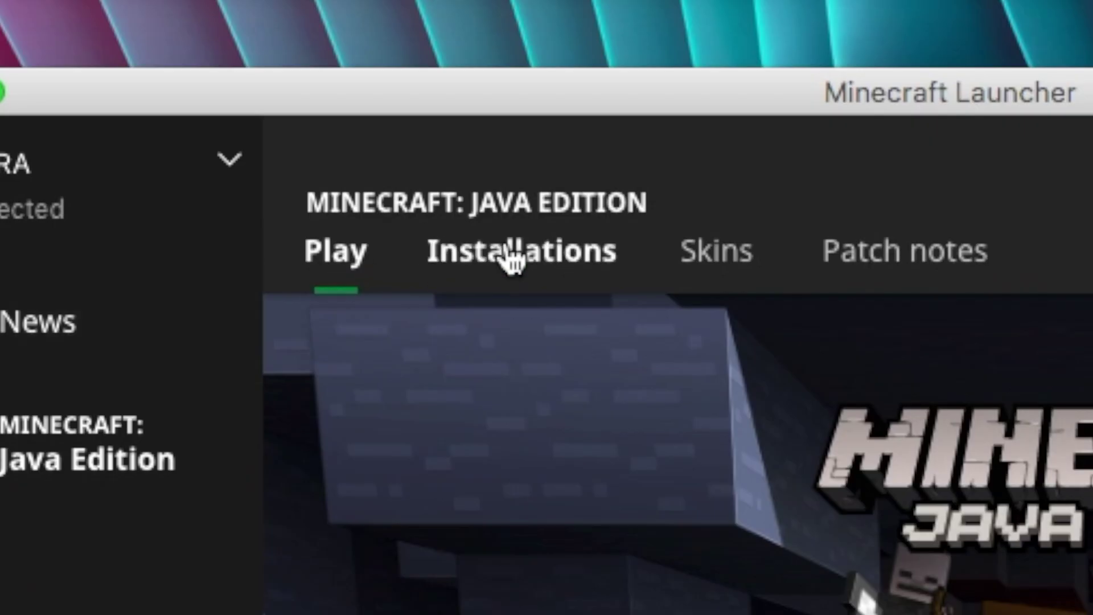
left_click(366, 91)
left_click(335, 118)
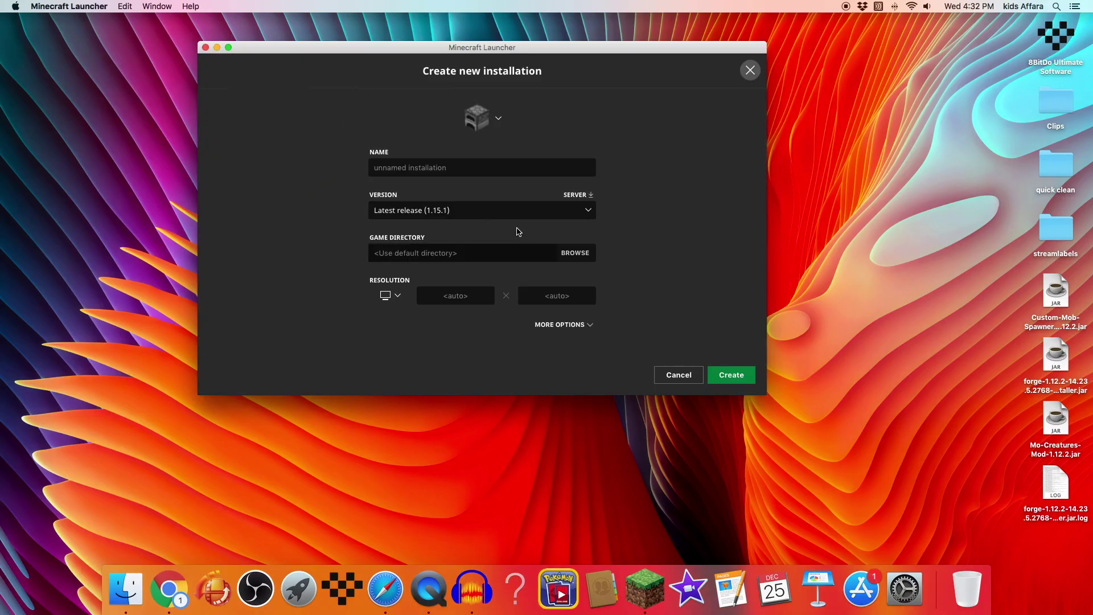
left_click(484, 167)
type("mo c")
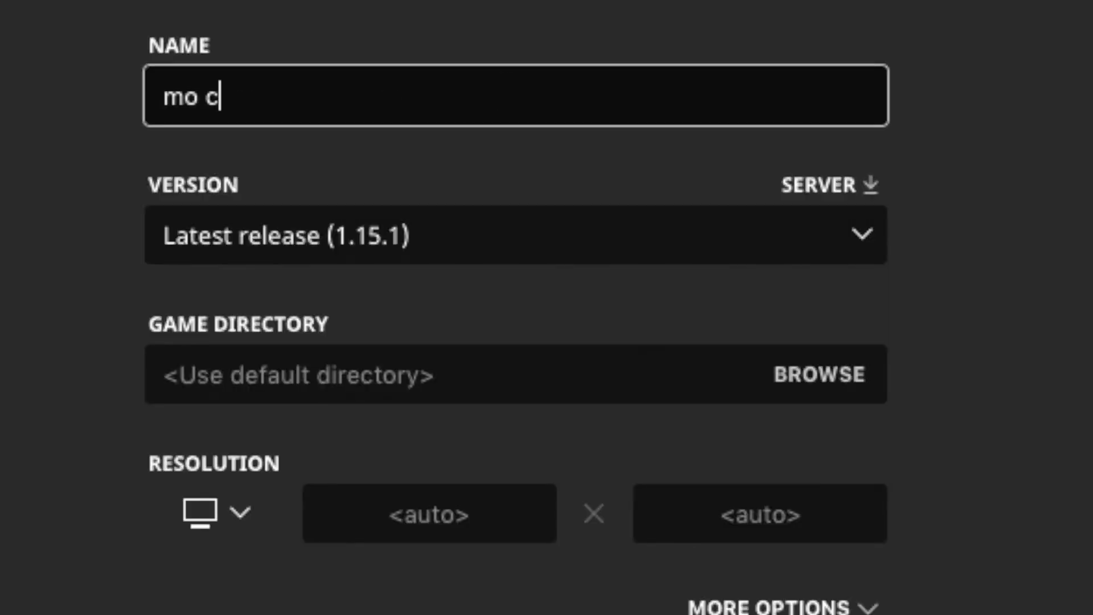
type("reatures mo")
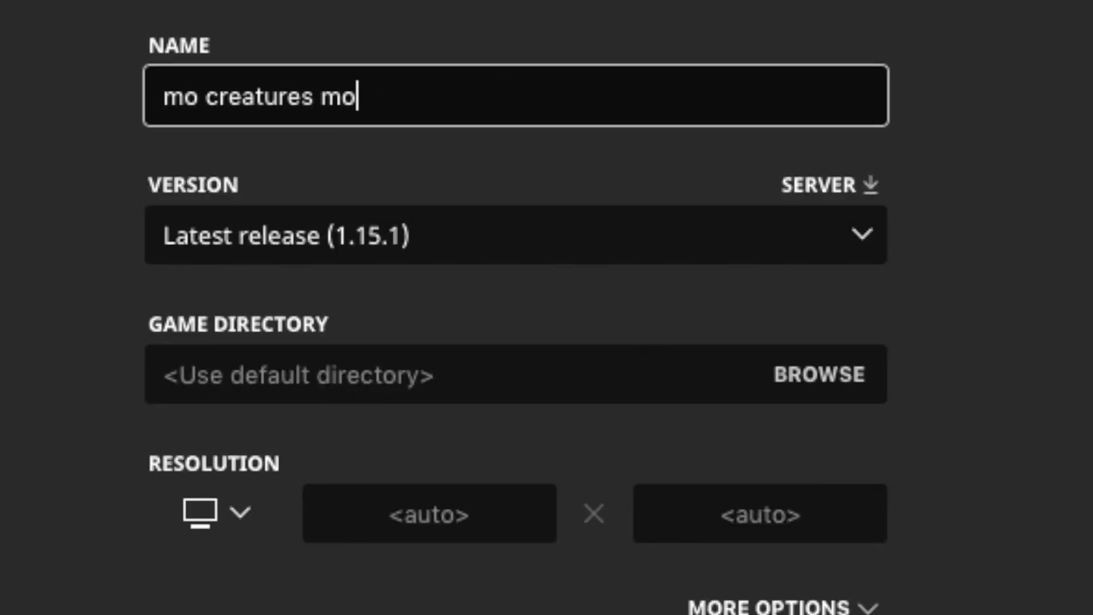
type("d for 1.12.2")
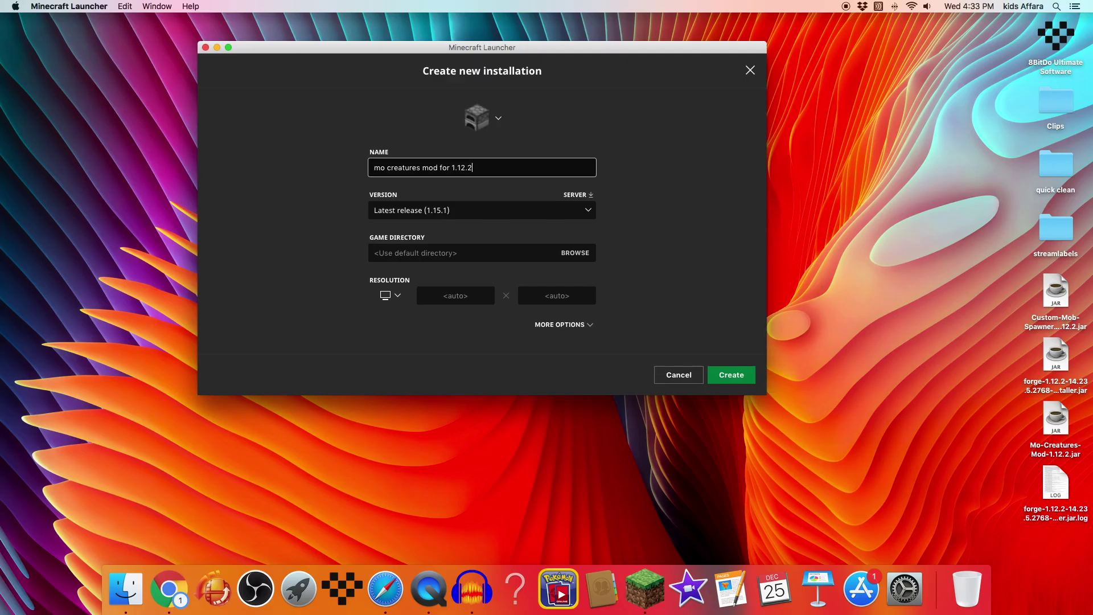
Step: Set the new installation's version to release 1.12.2-forge1.12.2-14.23.5.2768
left_click(464, 212)
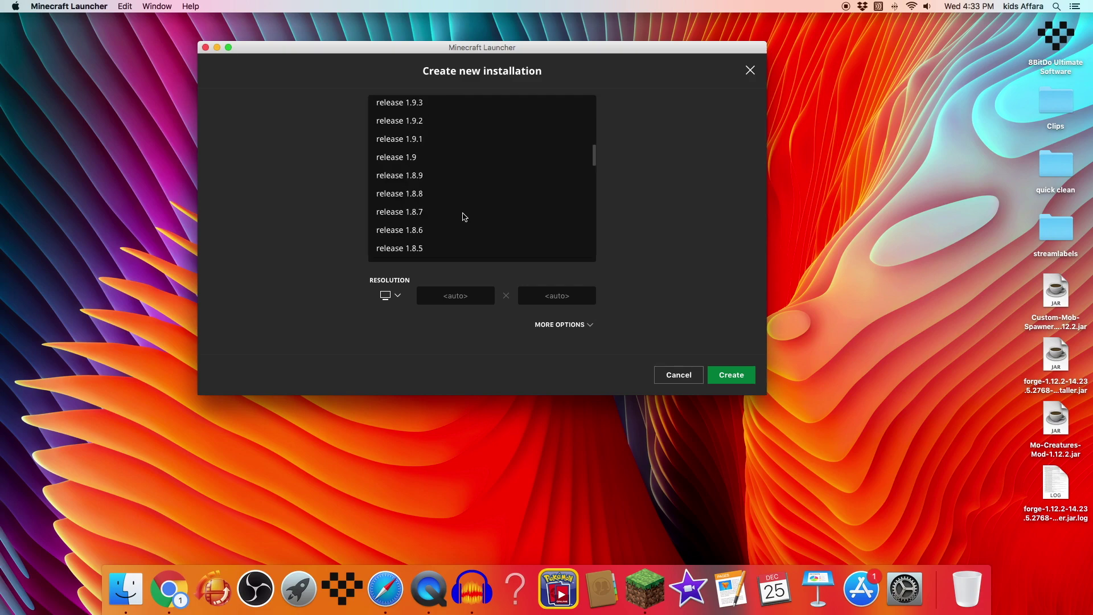
scroll(461, 215, "down", 10)
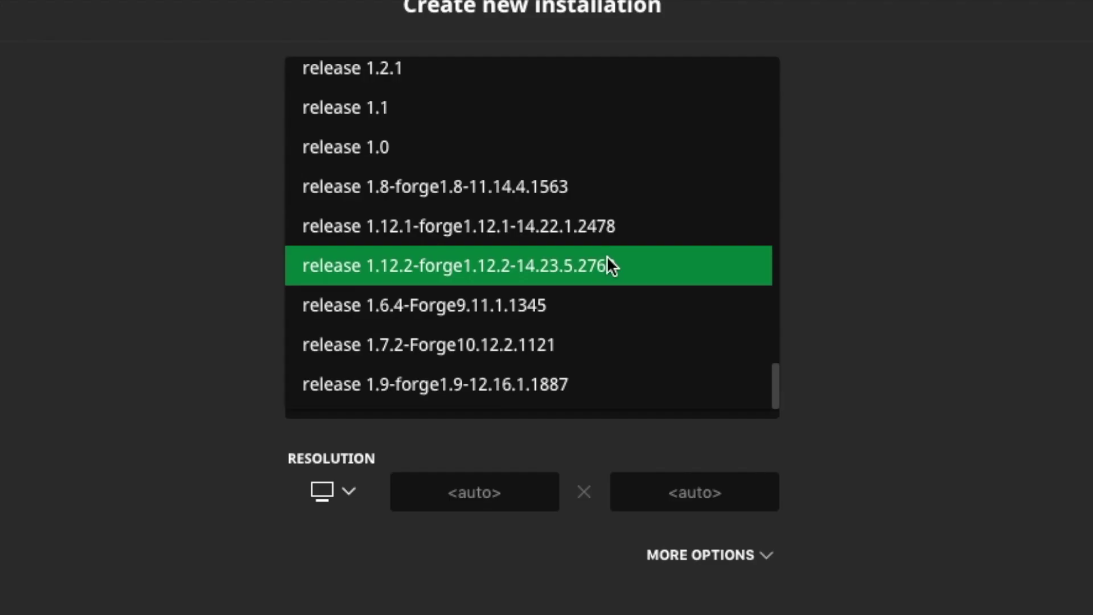
left_click(604, 260)
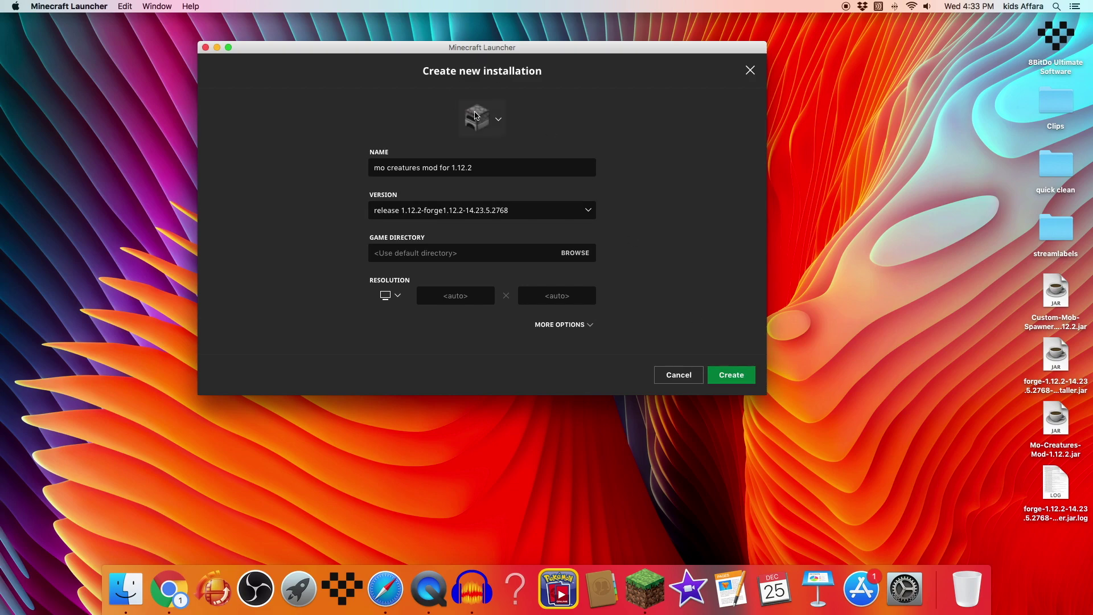
Step: Give the installation the red redstone block icon, create it, check it in the installations list and minimise the launcher
left_click(475, 115)
left_click(512, 277)
left_click(478, 117)
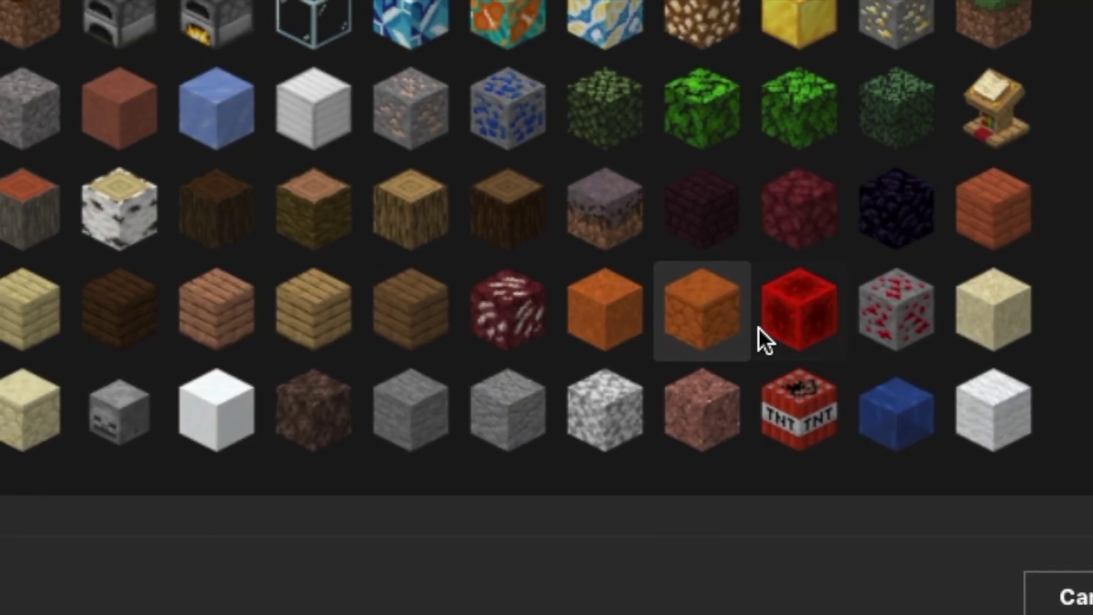
left_click(572, 283)
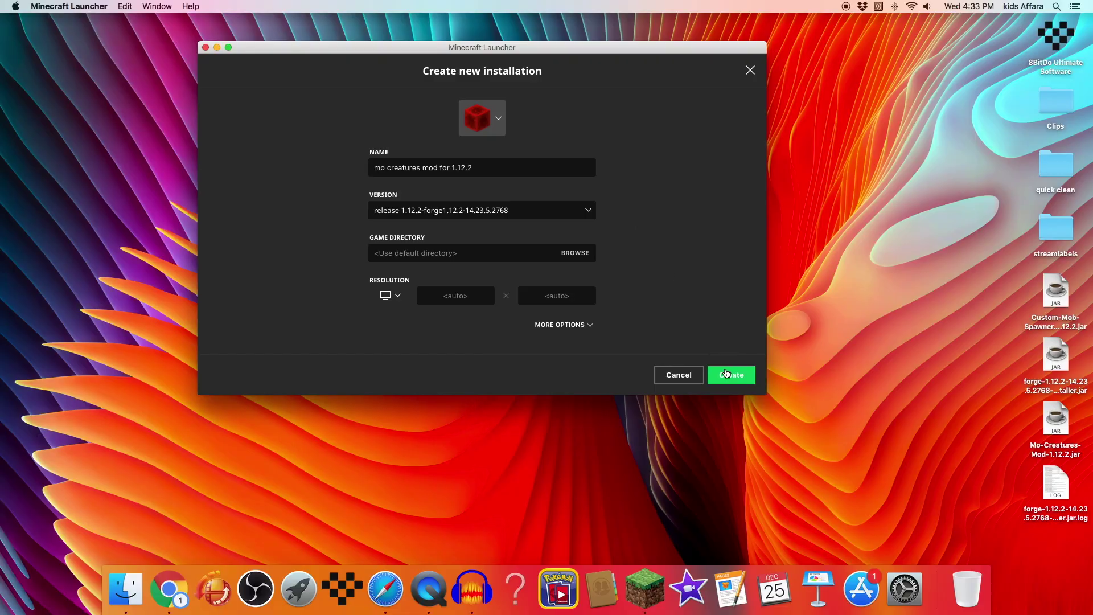
left_click(727, 374)
scroll(490, 268, "down", 15)
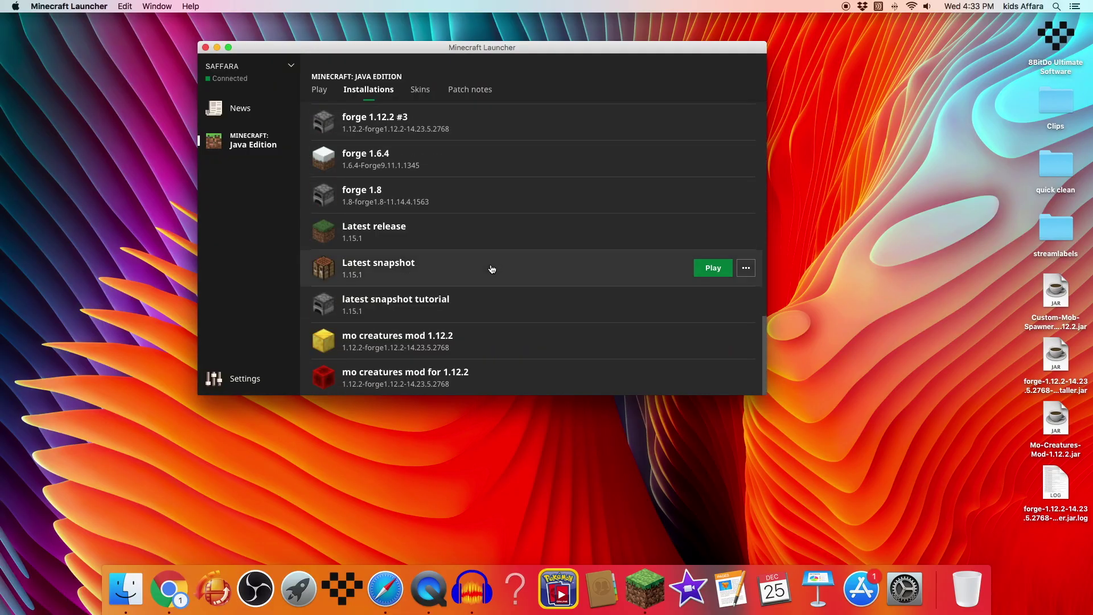
left_click(217, 48)
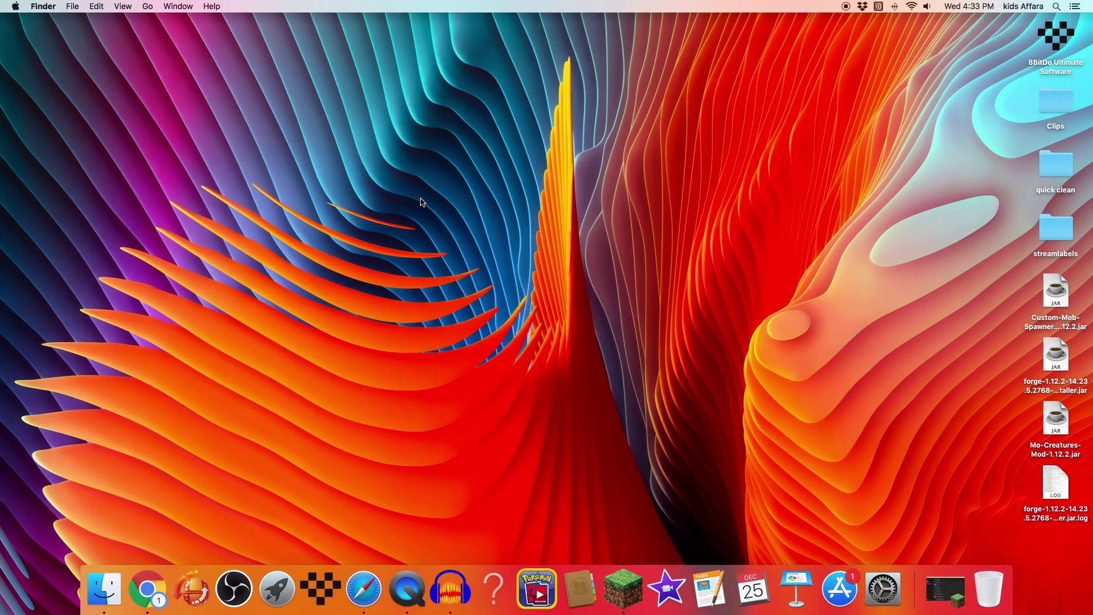
Step: Copy the path ~/Library/Application Support/minecraft/mods from Go to Folder, open that folder through Spotlight and reposition its window
key("super+shift+g")
key("super+c")
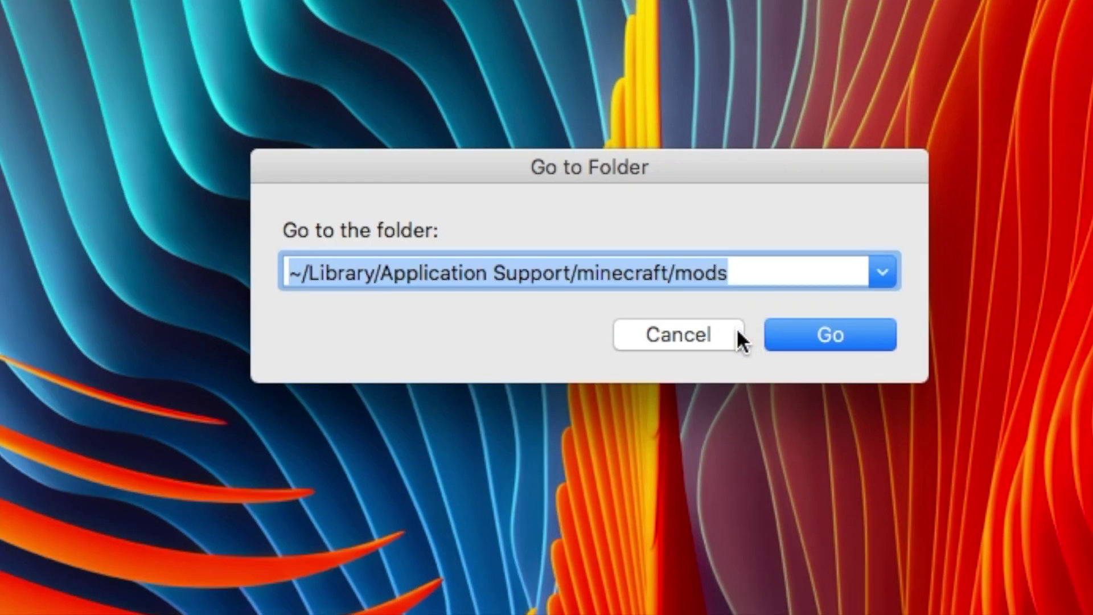
left_click(706, 383)
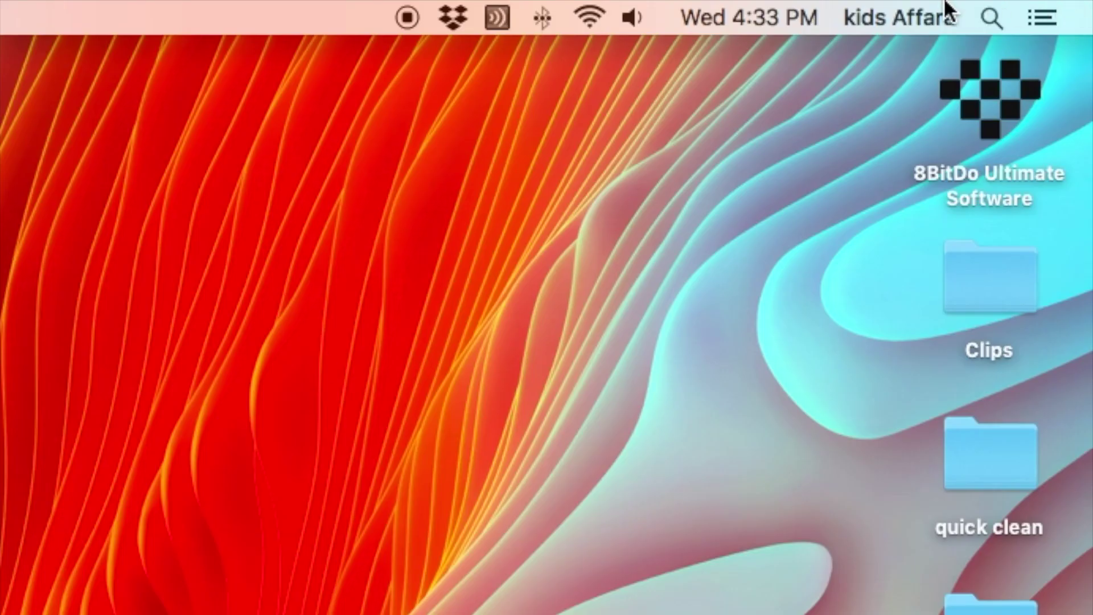
left_click(998, 12)
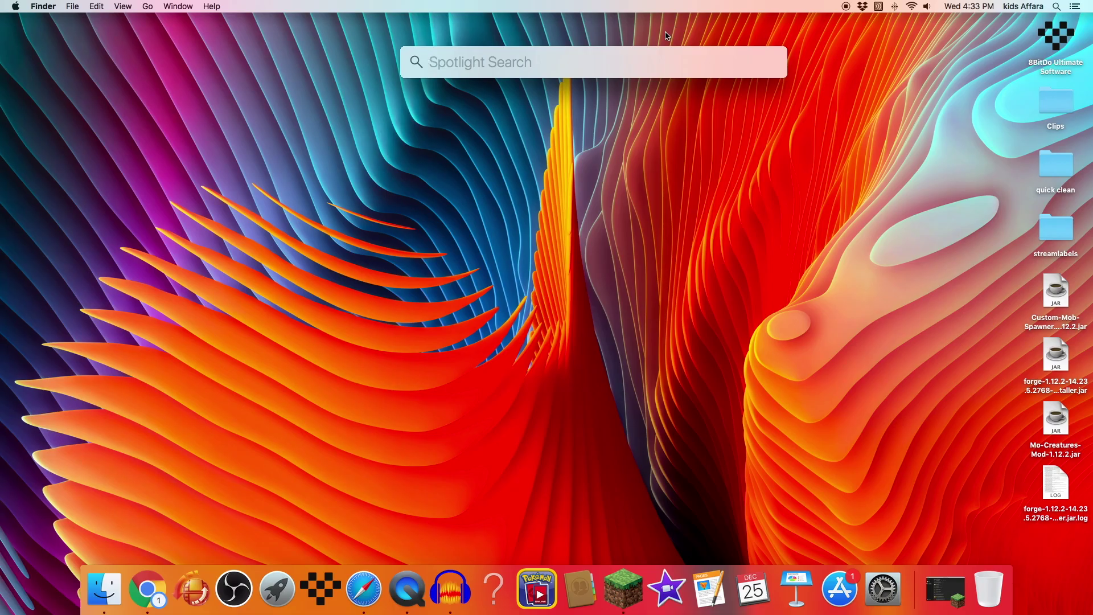
key("super+v")
type("mods")
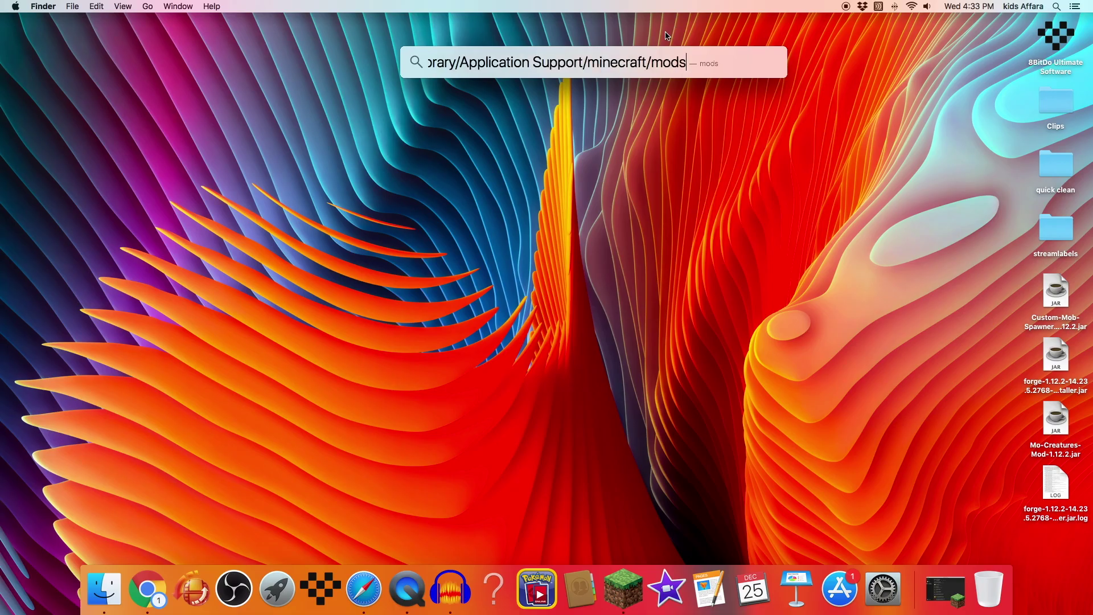
key("Return")
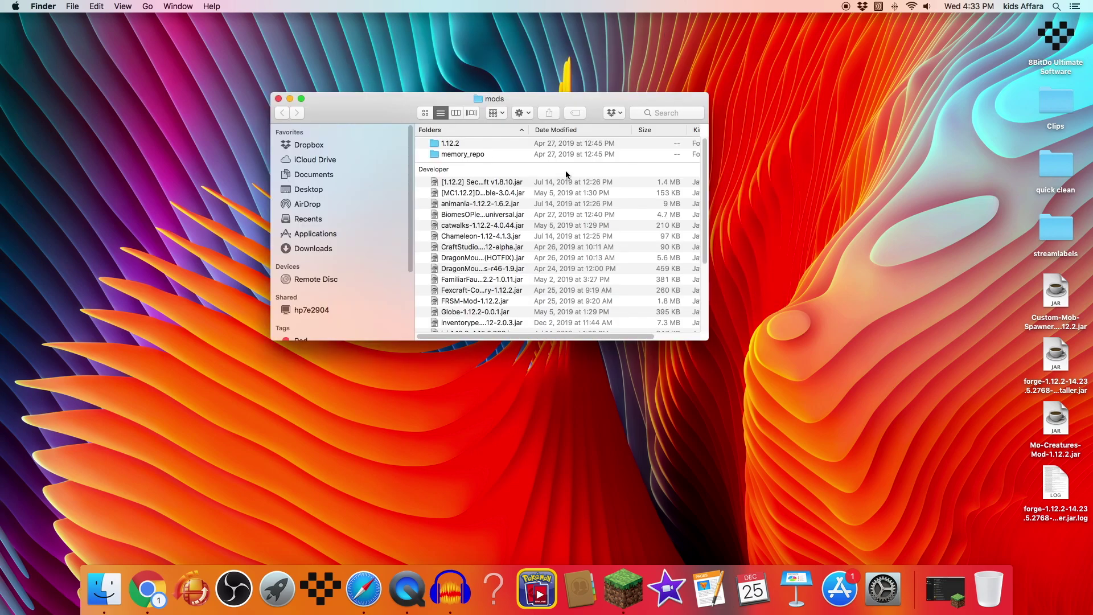
scroll(570, 230, "down", 5)
scroll(570, 231, "up", 5)
left_click_drag(430, 97, 395, 83)
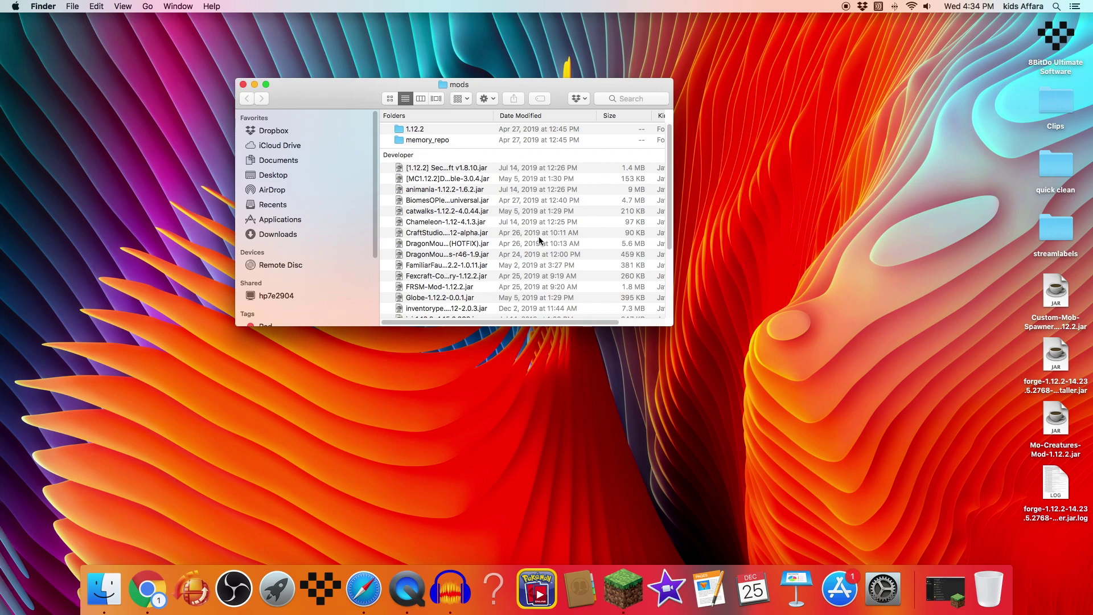
Step: Move the Custom Mob Spawner and Mo'Creatures 1.12.2 jar files from the desktop into the mods folder, then close the folder
left_click_drag(329, 92, 368, 135)
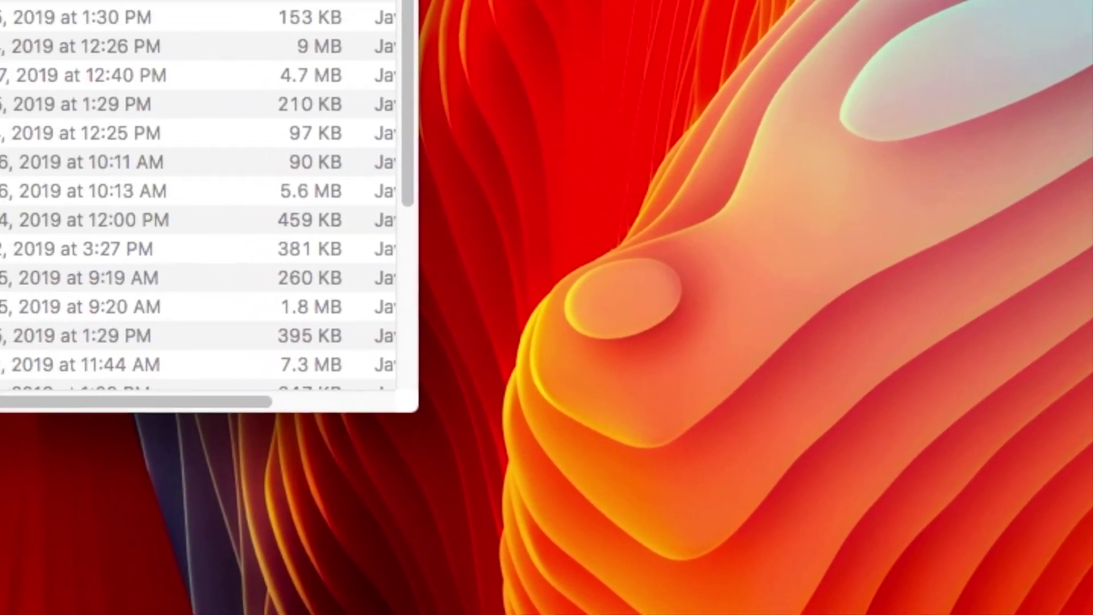
left_click_drag(1056, 292, 437, 263)
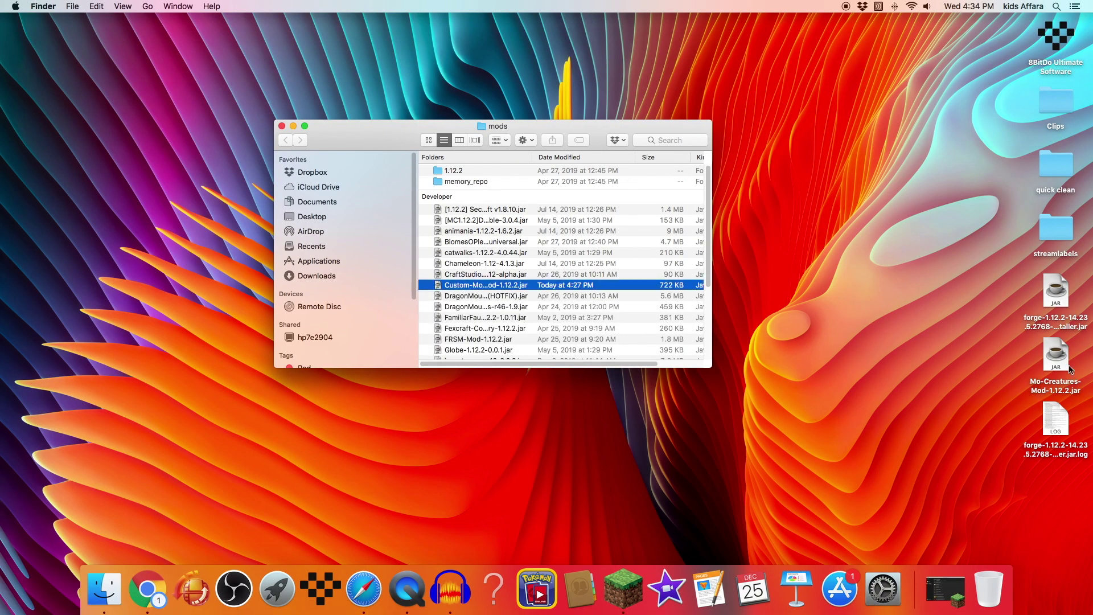
left_click_drag(1071, 369, 586, 317)
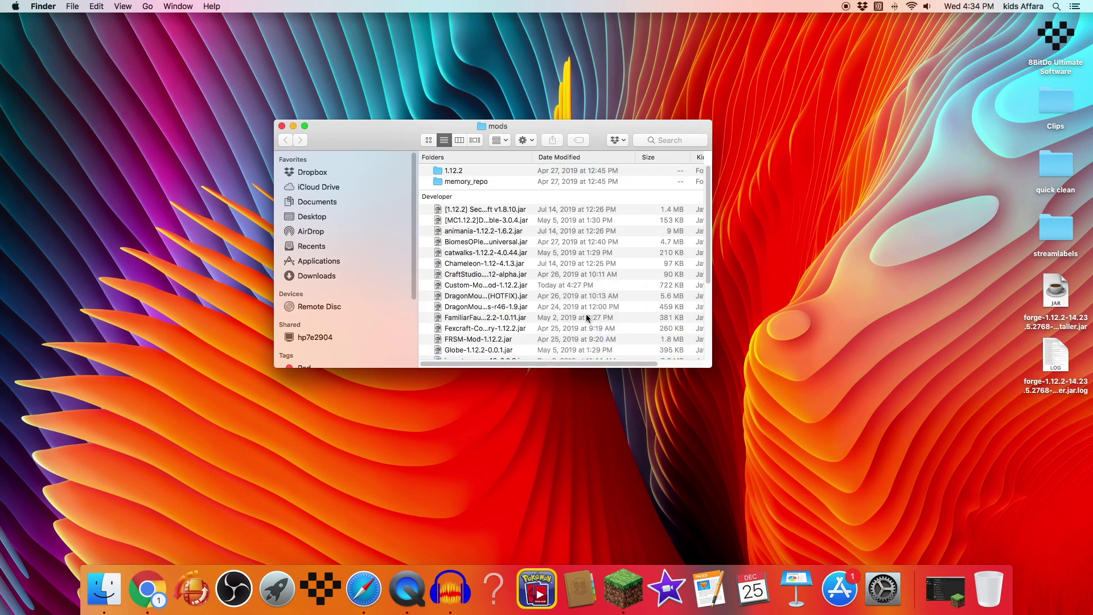
scroll(315, 152, "down", 5)
left_click(282, 126)
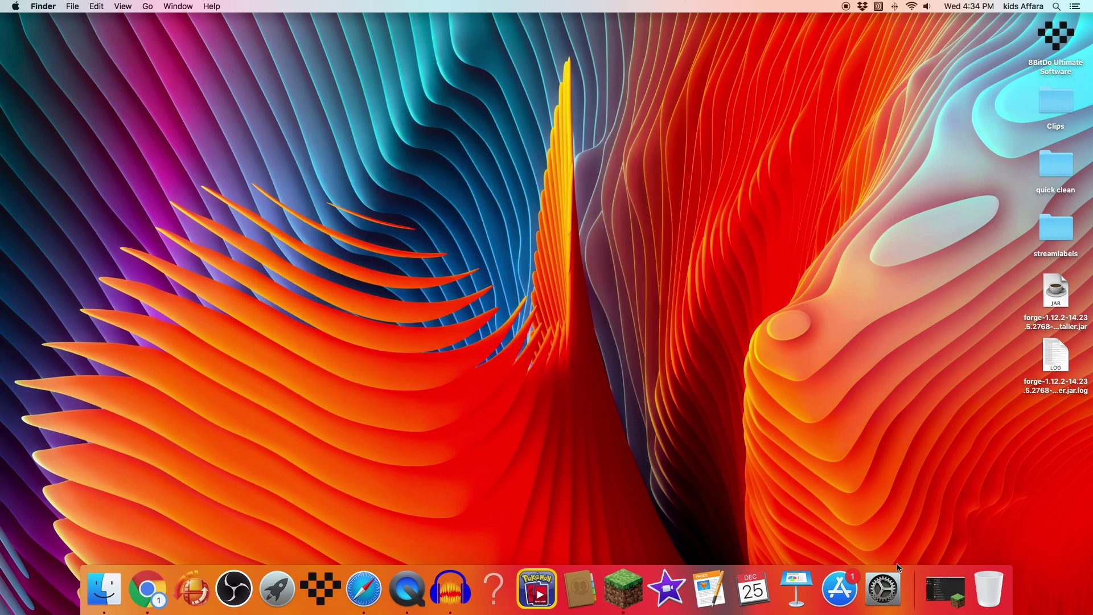
Step: Restore the Minecraft Launcher, launch the "mo creatures mod for 1.12.2" installation and make the game full screen
left_click(945, 591)
left_click(319, 91)
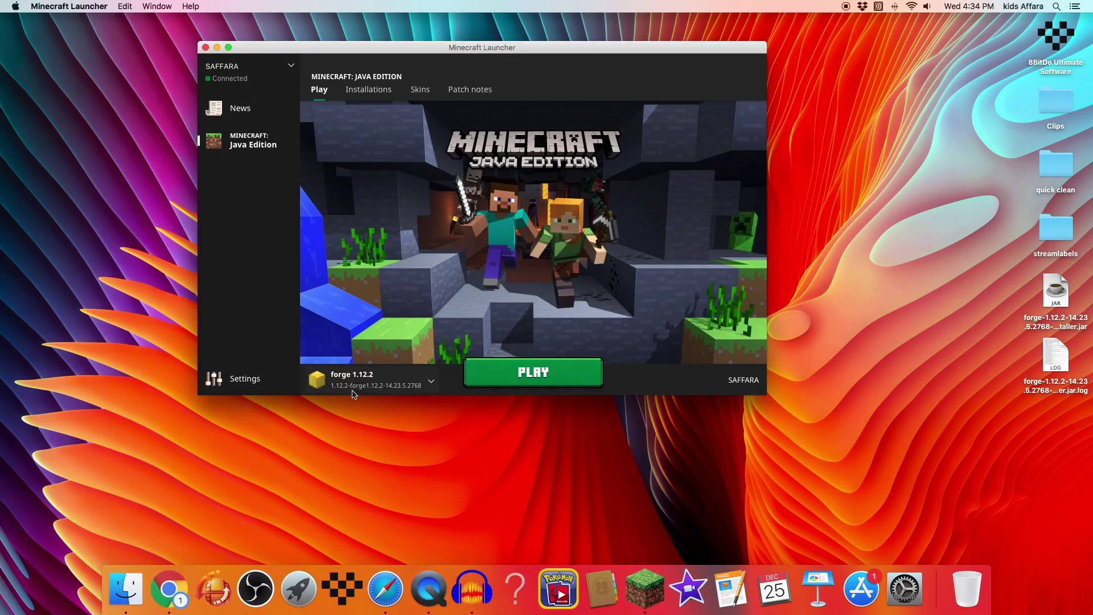
left_click(353, 393)
left_click(384, 338)
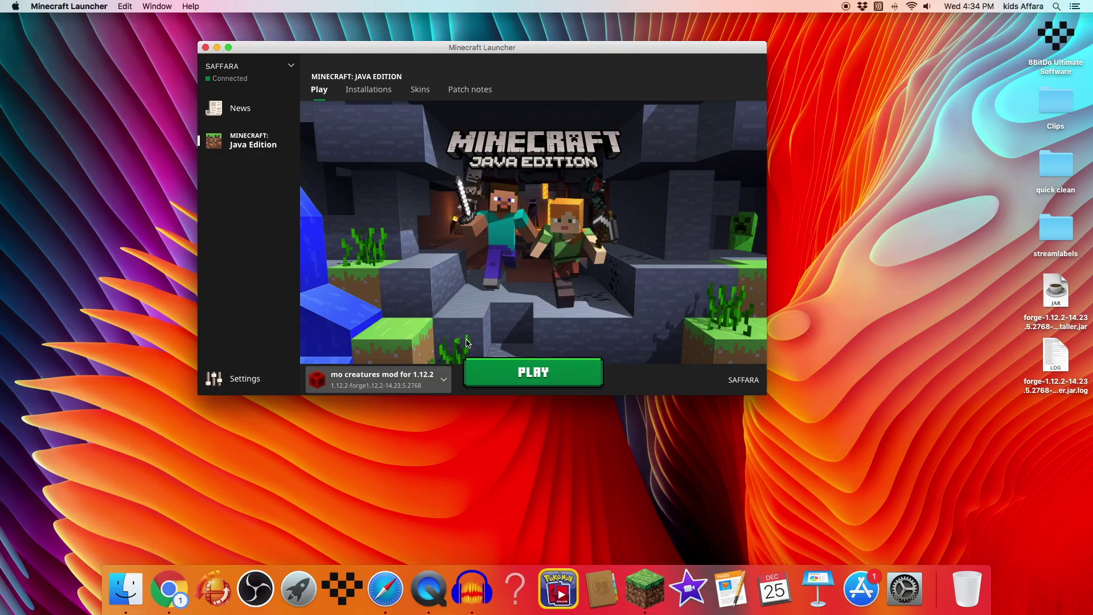
left_click(552, 376)
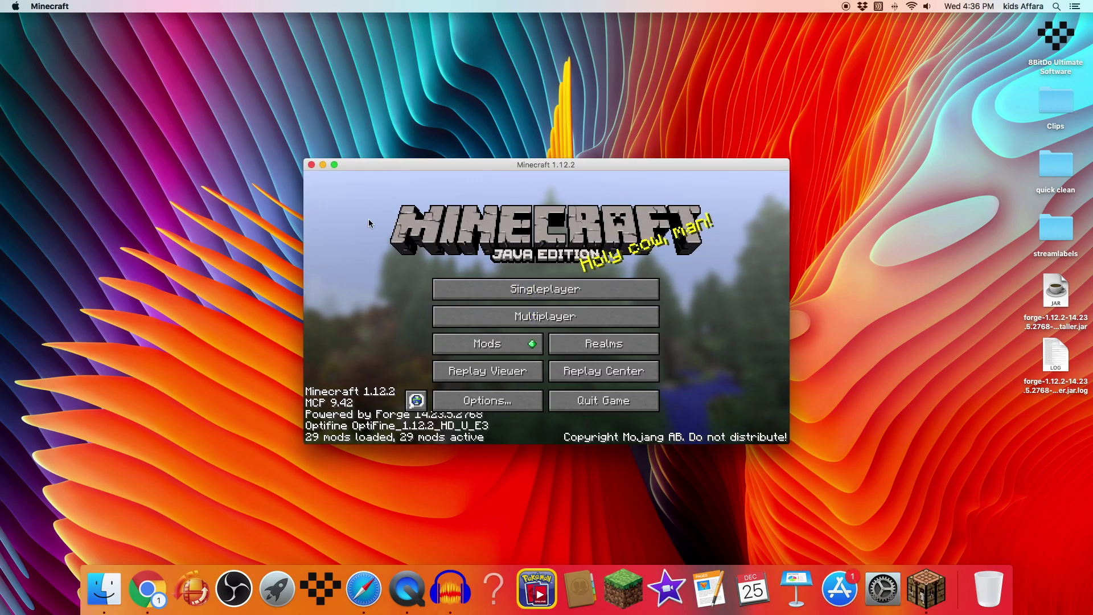
left_click(334, 165)
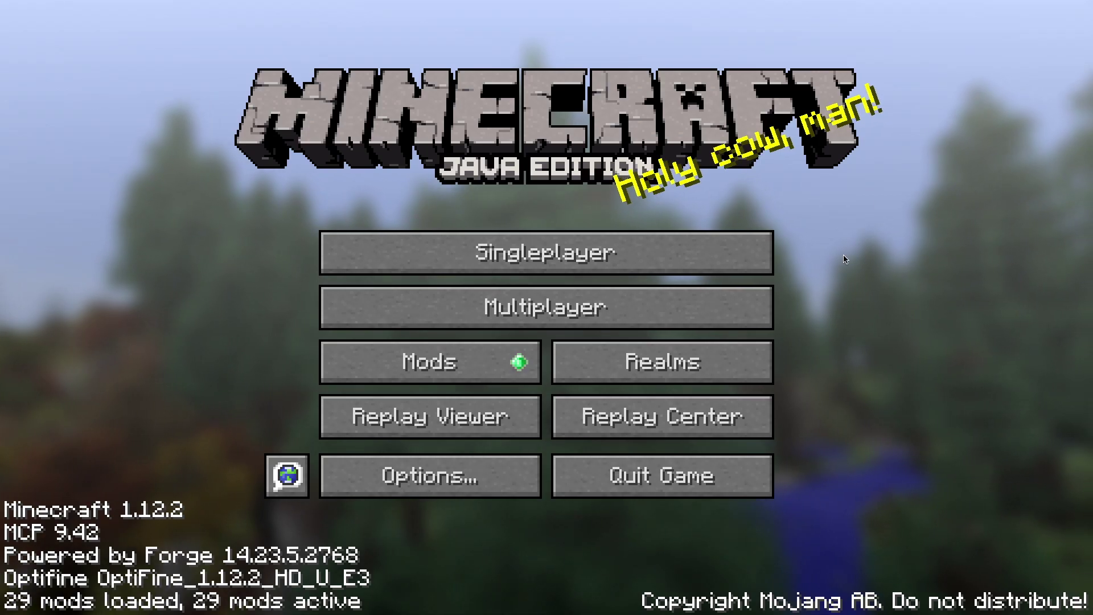
Step: Open the game's mod list and search it for "cu" to check for the Custom Spawner mod
left_click(471, 360)
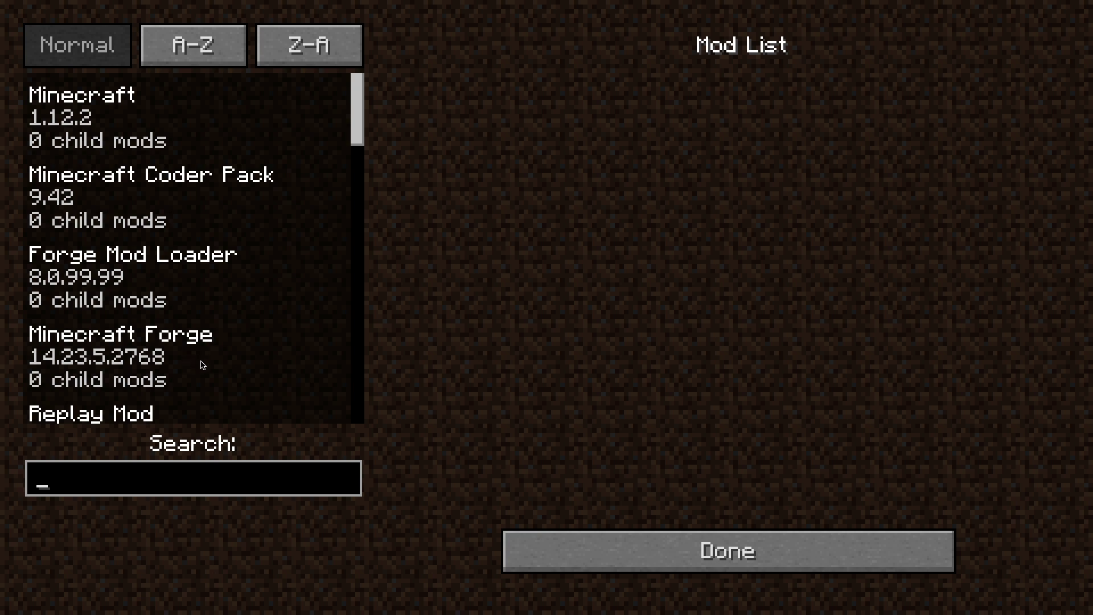
type("c")
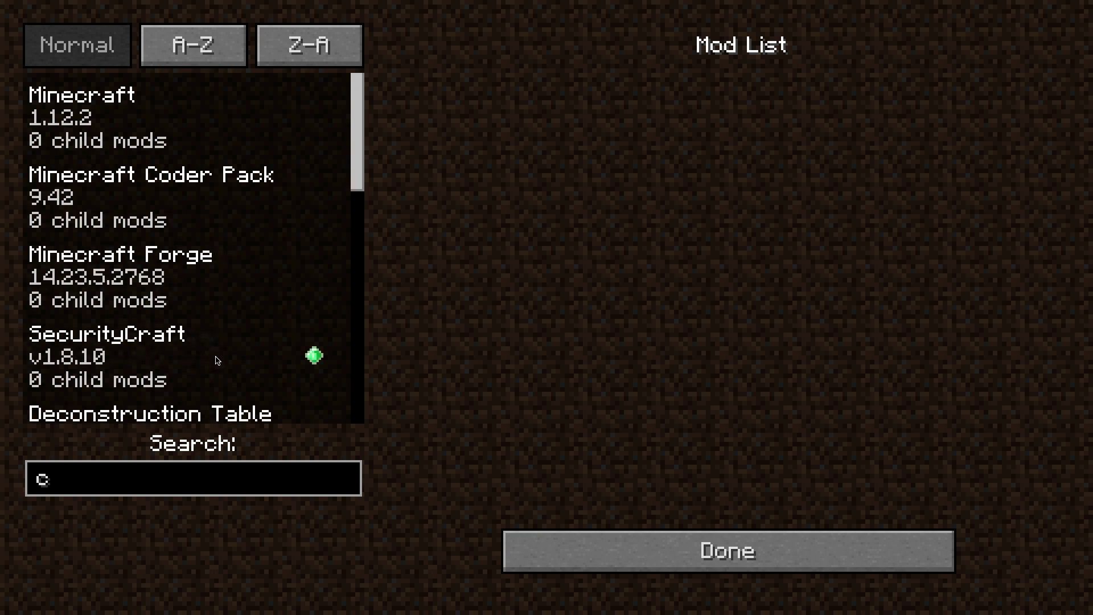
type("u")
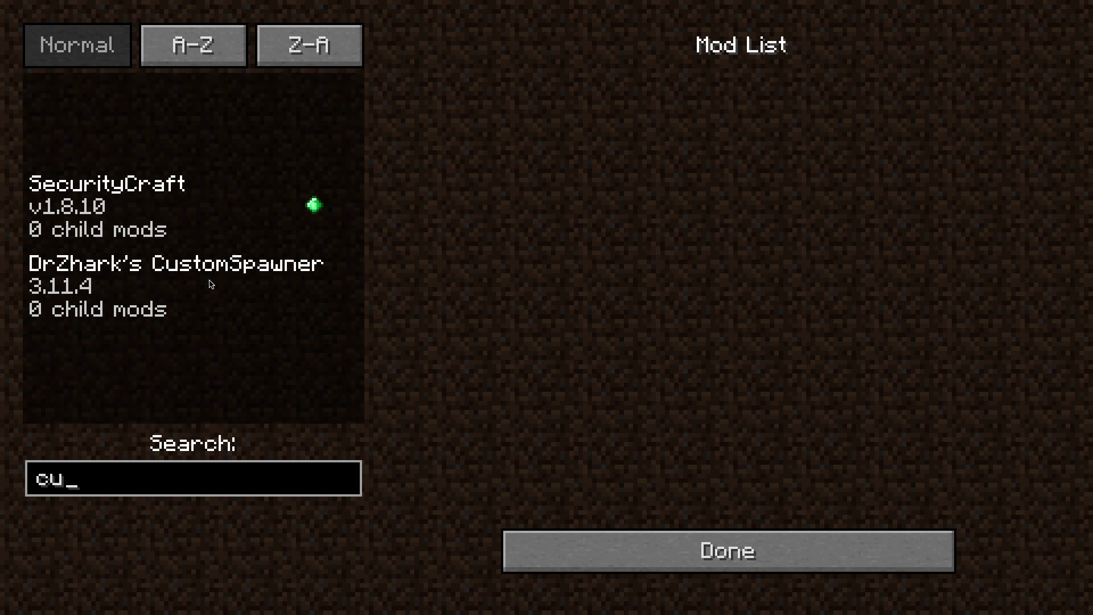
Step: Search the mod list for "mo", sort it Z-A to find DrZhark's Mo'Creatures Mod, and close the list
key("BackSpace")
key("BackSpace")
type("mo")
scroll(210, 280, "down", 3)
left_click(237, 63)
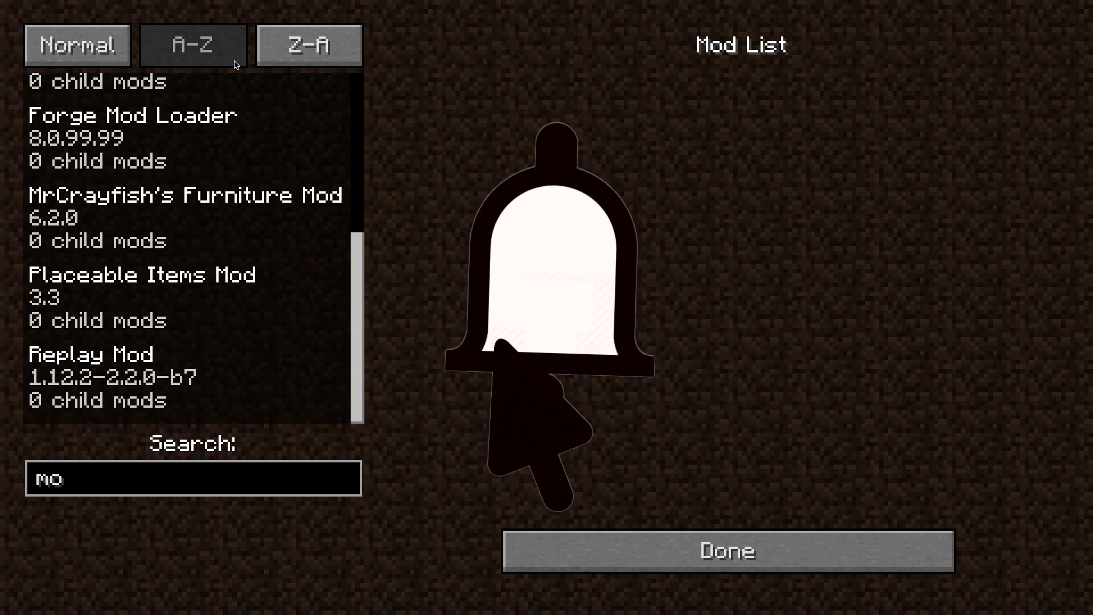
left_click(311, 64)
scroll(231, 268, "up", 5)
scroll(231, 269, "down", 5)
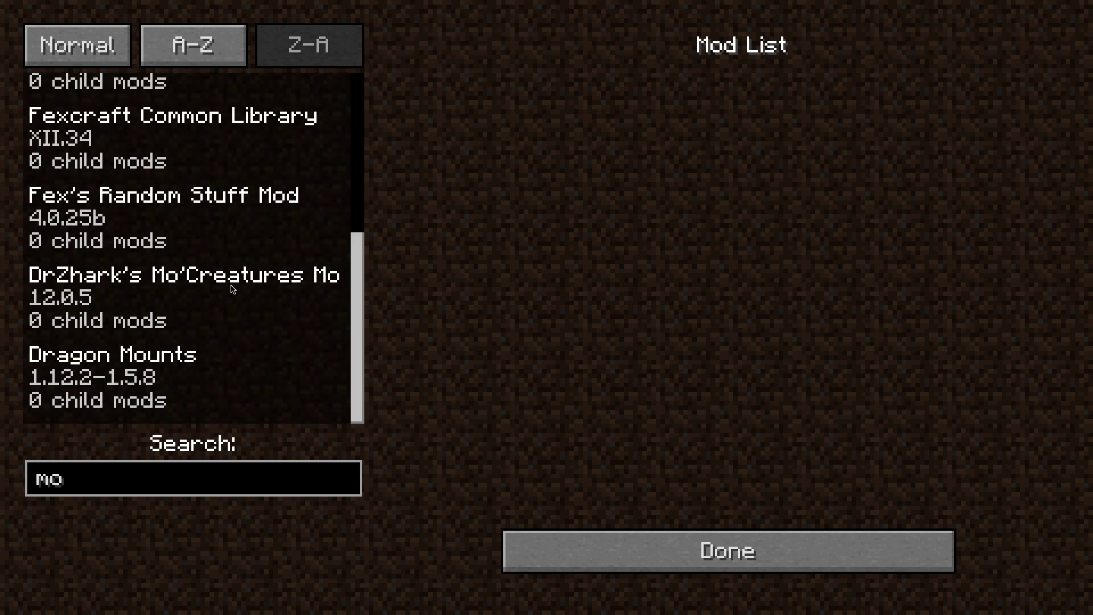
left_click(233, 289)
left_click(711, 551)
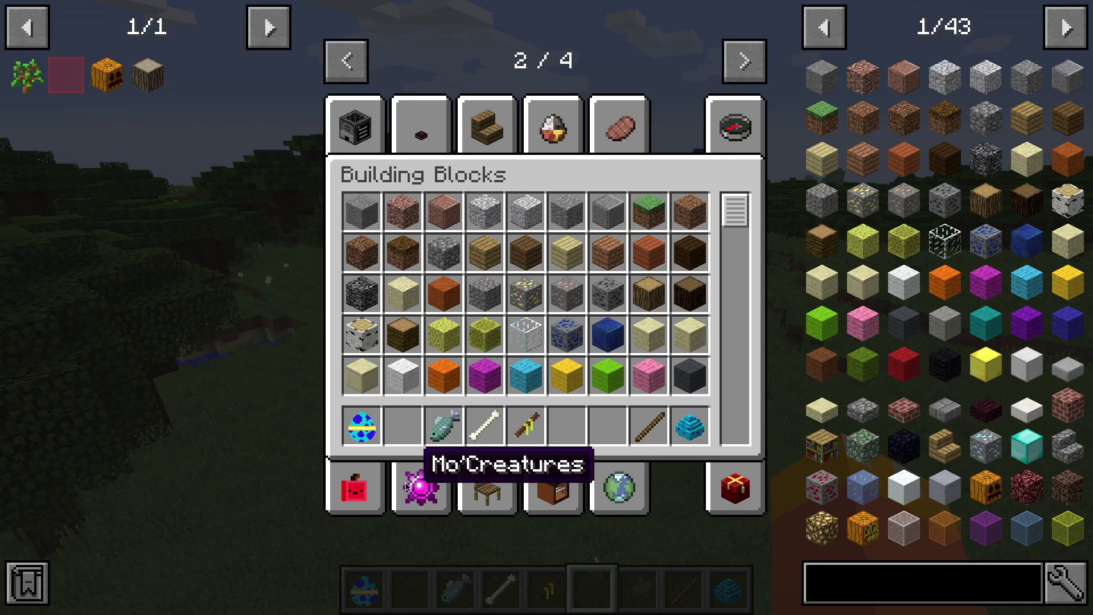
Step: Browse the Mo'Creatures category of the creative inventory down to its creature eggs
left_click(421, 484)
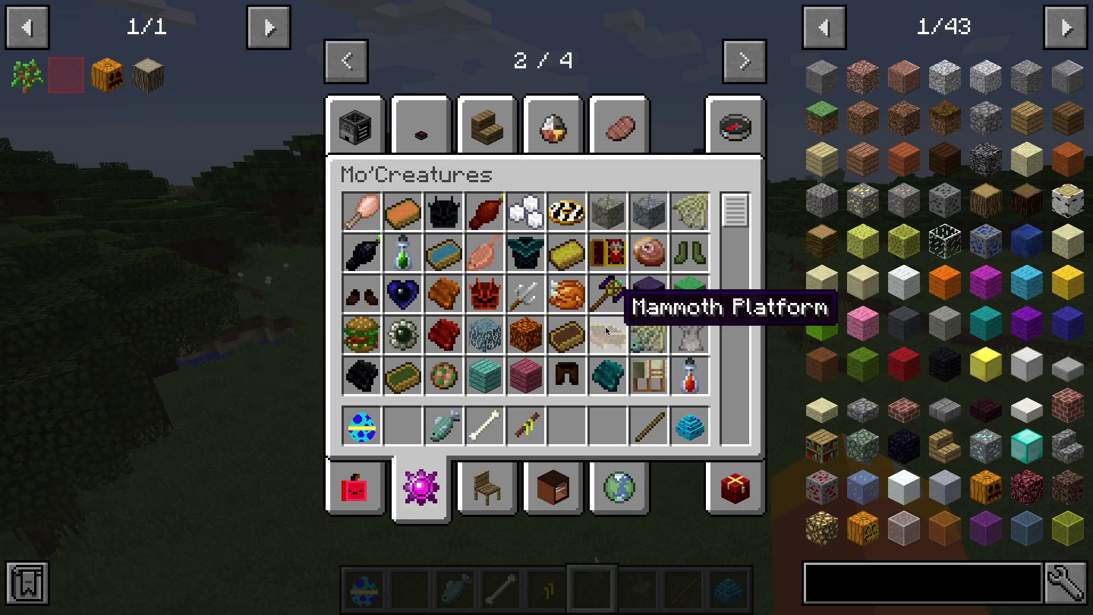
scroll(605, 330, "down", 8)
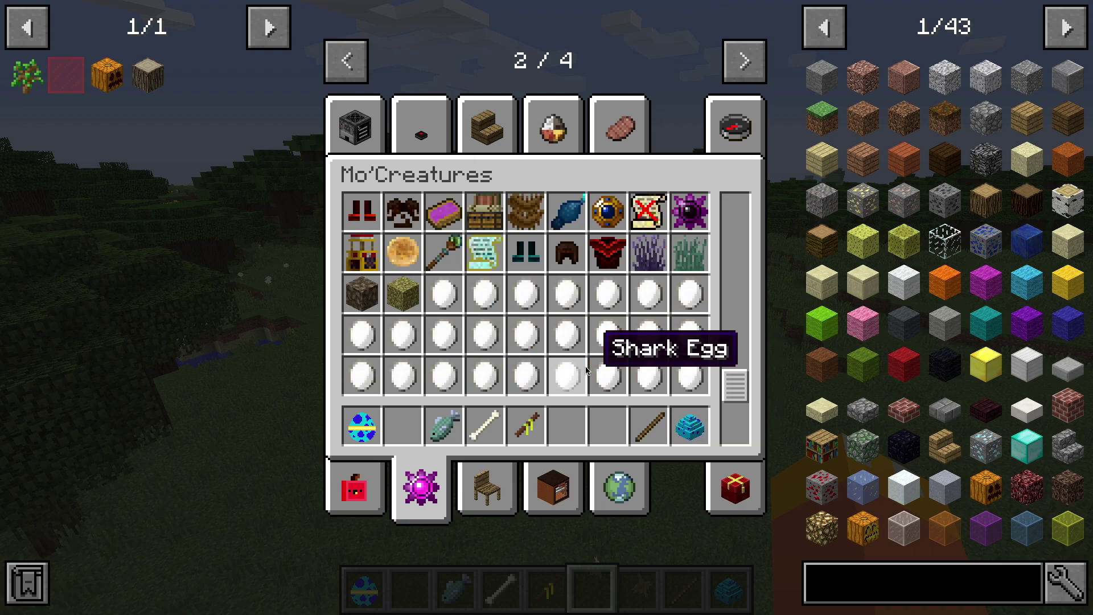
scroll(587, 370, "down", 3)
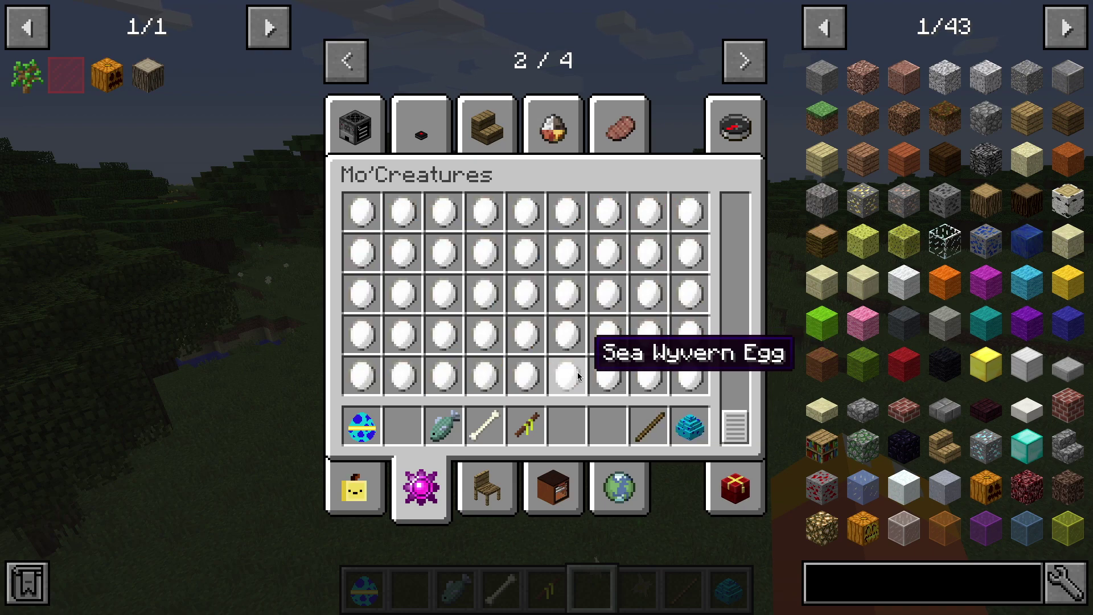
Step: Search the creative items for "wyver", put the red and green spawn egg in the sixth hotbar slot and close the inventory
left_click(747, 118)
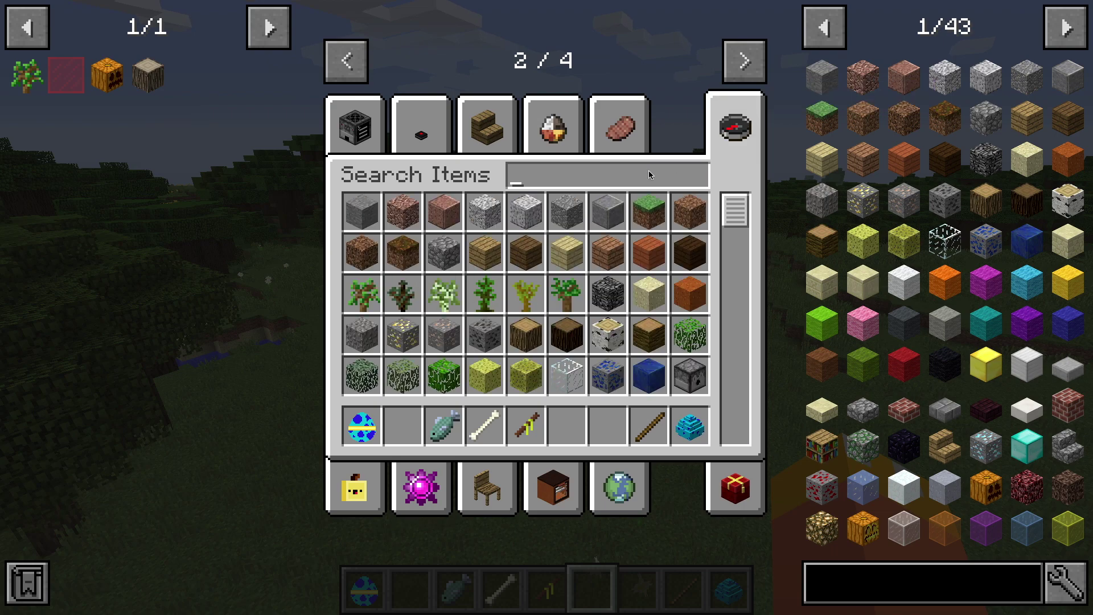
type("wyvern")
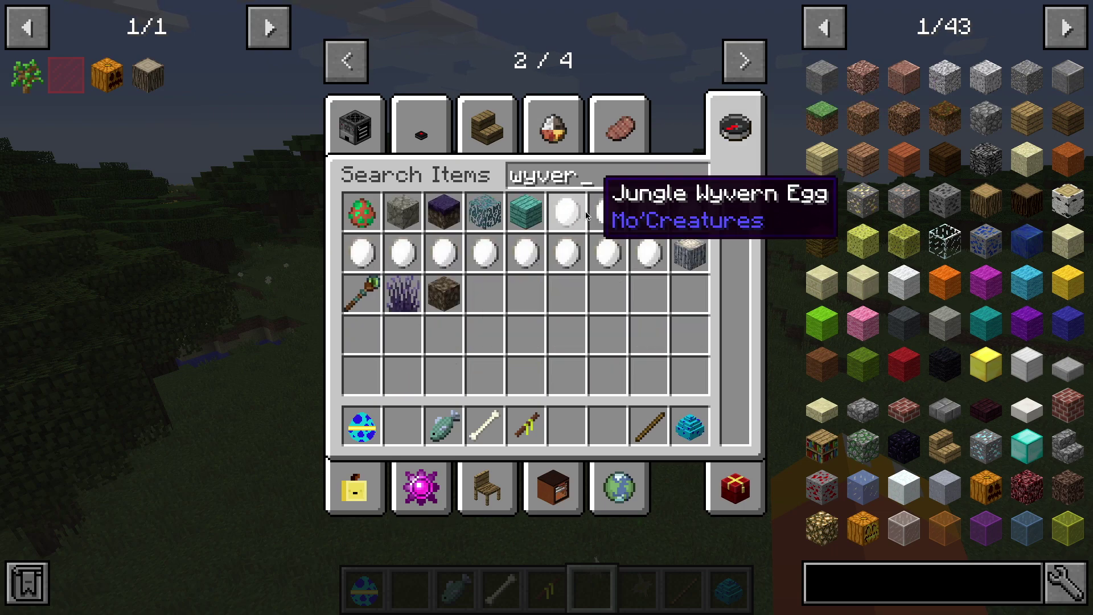
left_click(363, 215)
left_click(530, 429)
left_click(567, 427)
key("e")
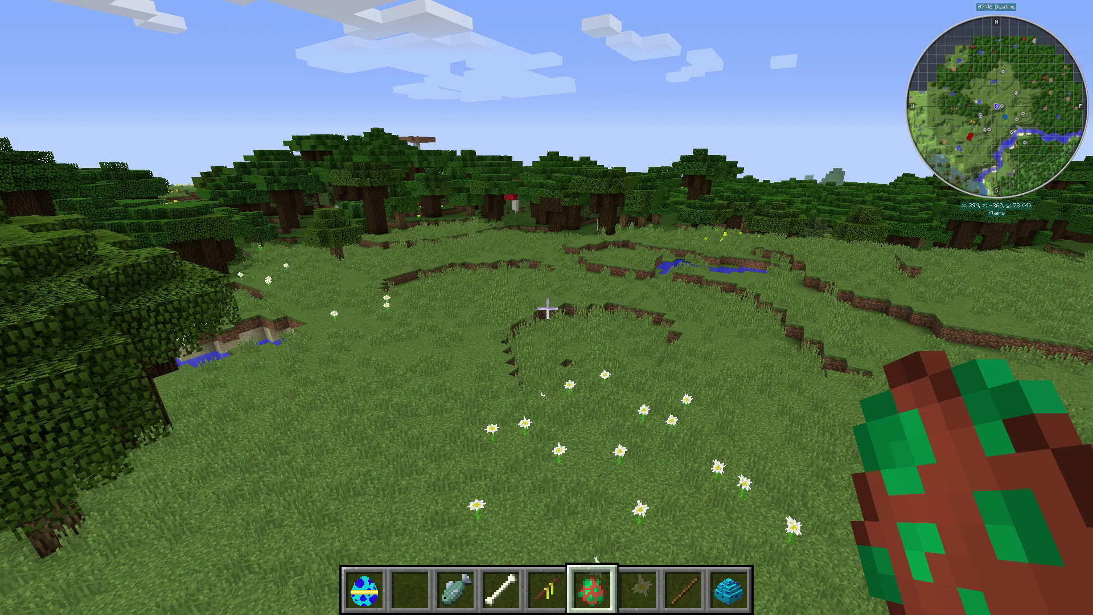